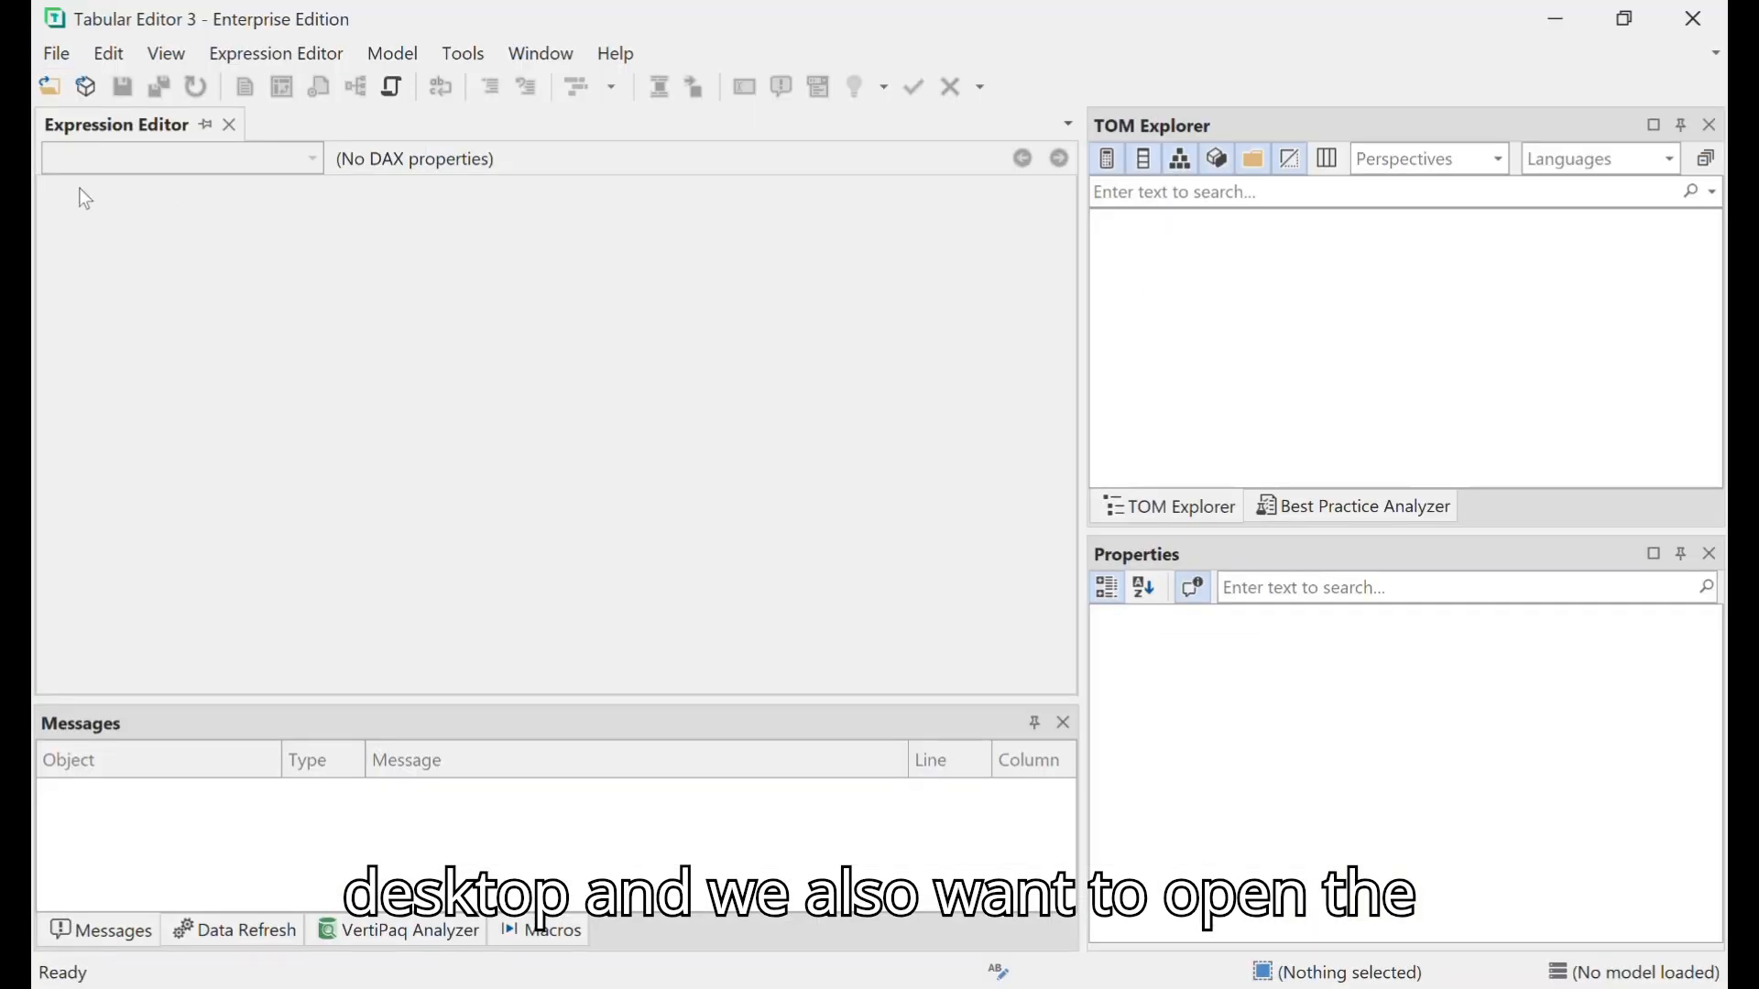
- Load the semantic model from the local instance "Untitled - localhost:55654" and dismiss the notice about Power BI Desktop model edits
{"action": "left_click", "coordinate": [70, 53]}
{"action": "mouse_move", "coordinate": [229, 123]}
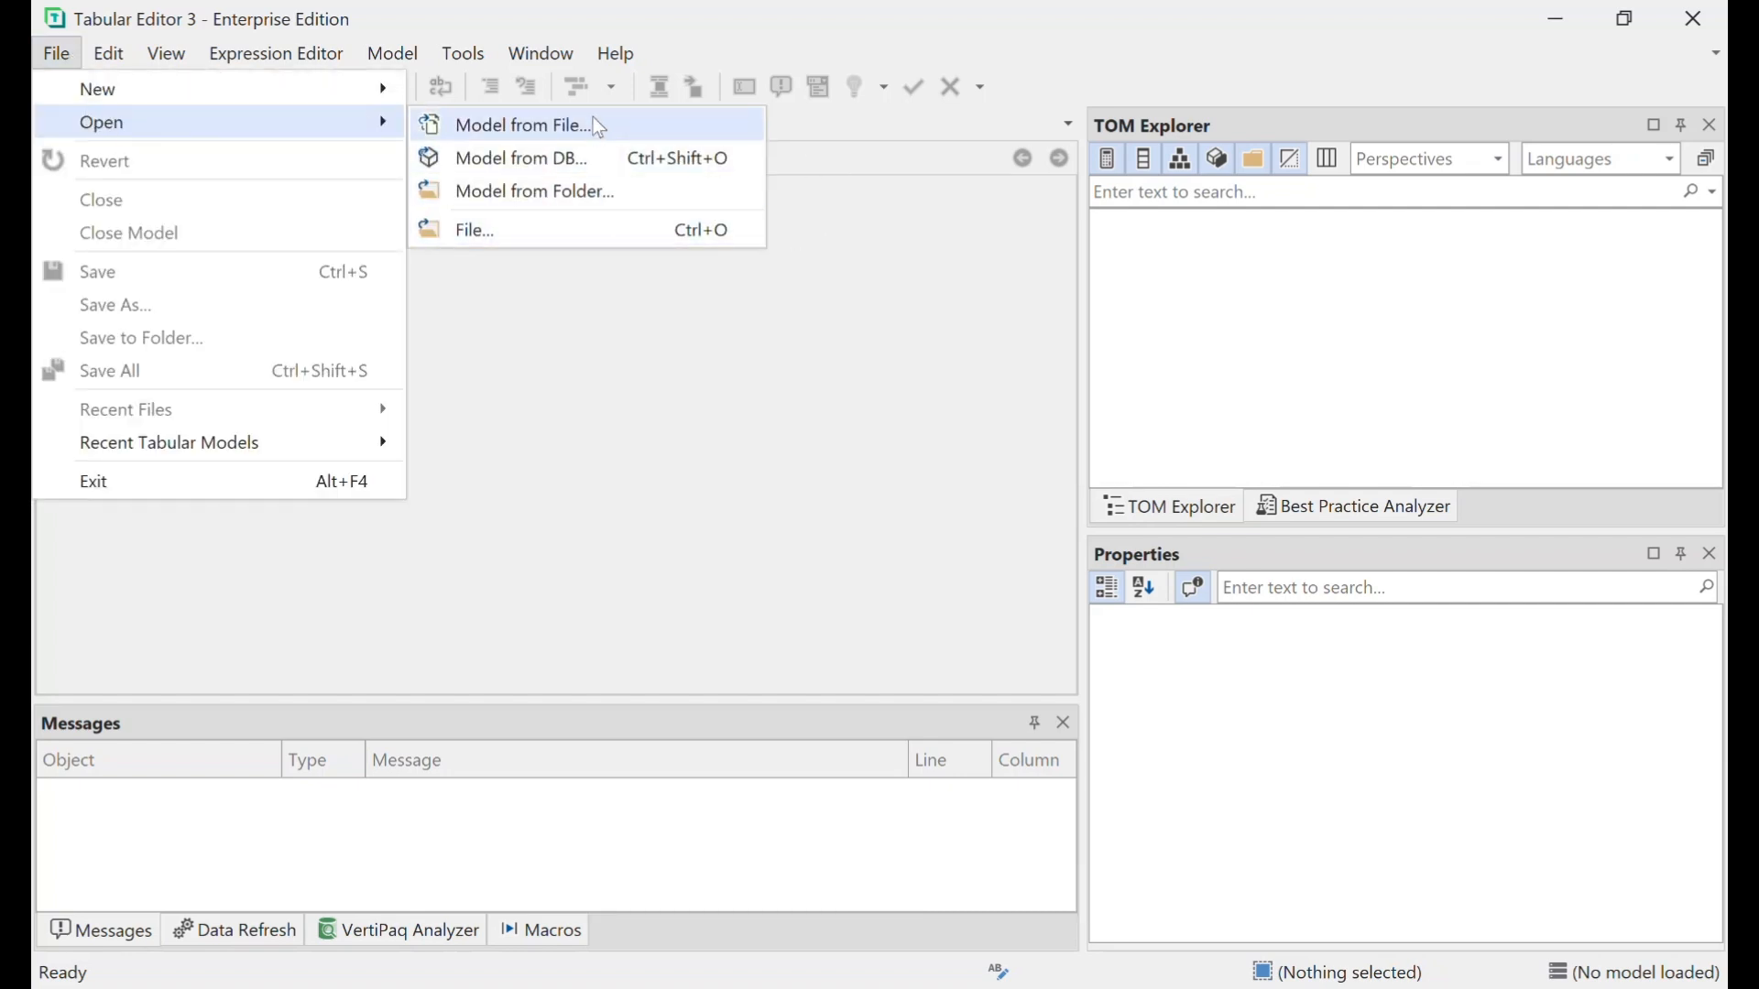
{"action": "left_click", "coordinate": [589, 159]}
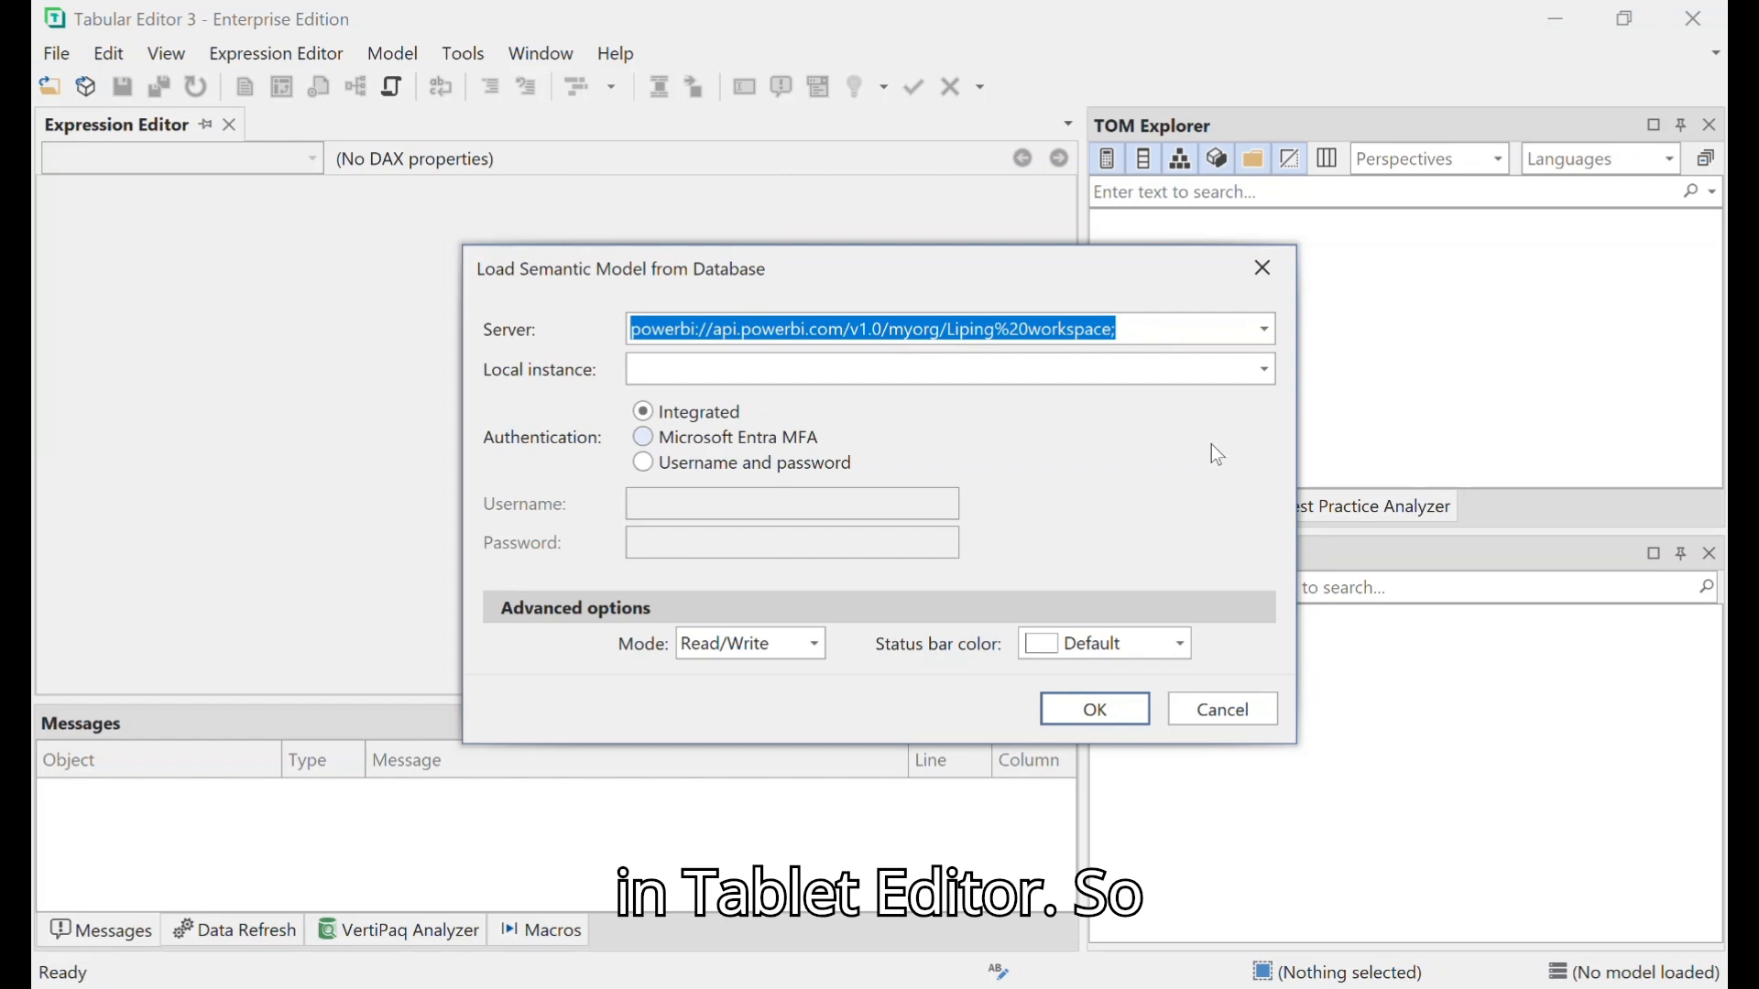
{"action": "left_click", "coordinate": [1249, 376]}
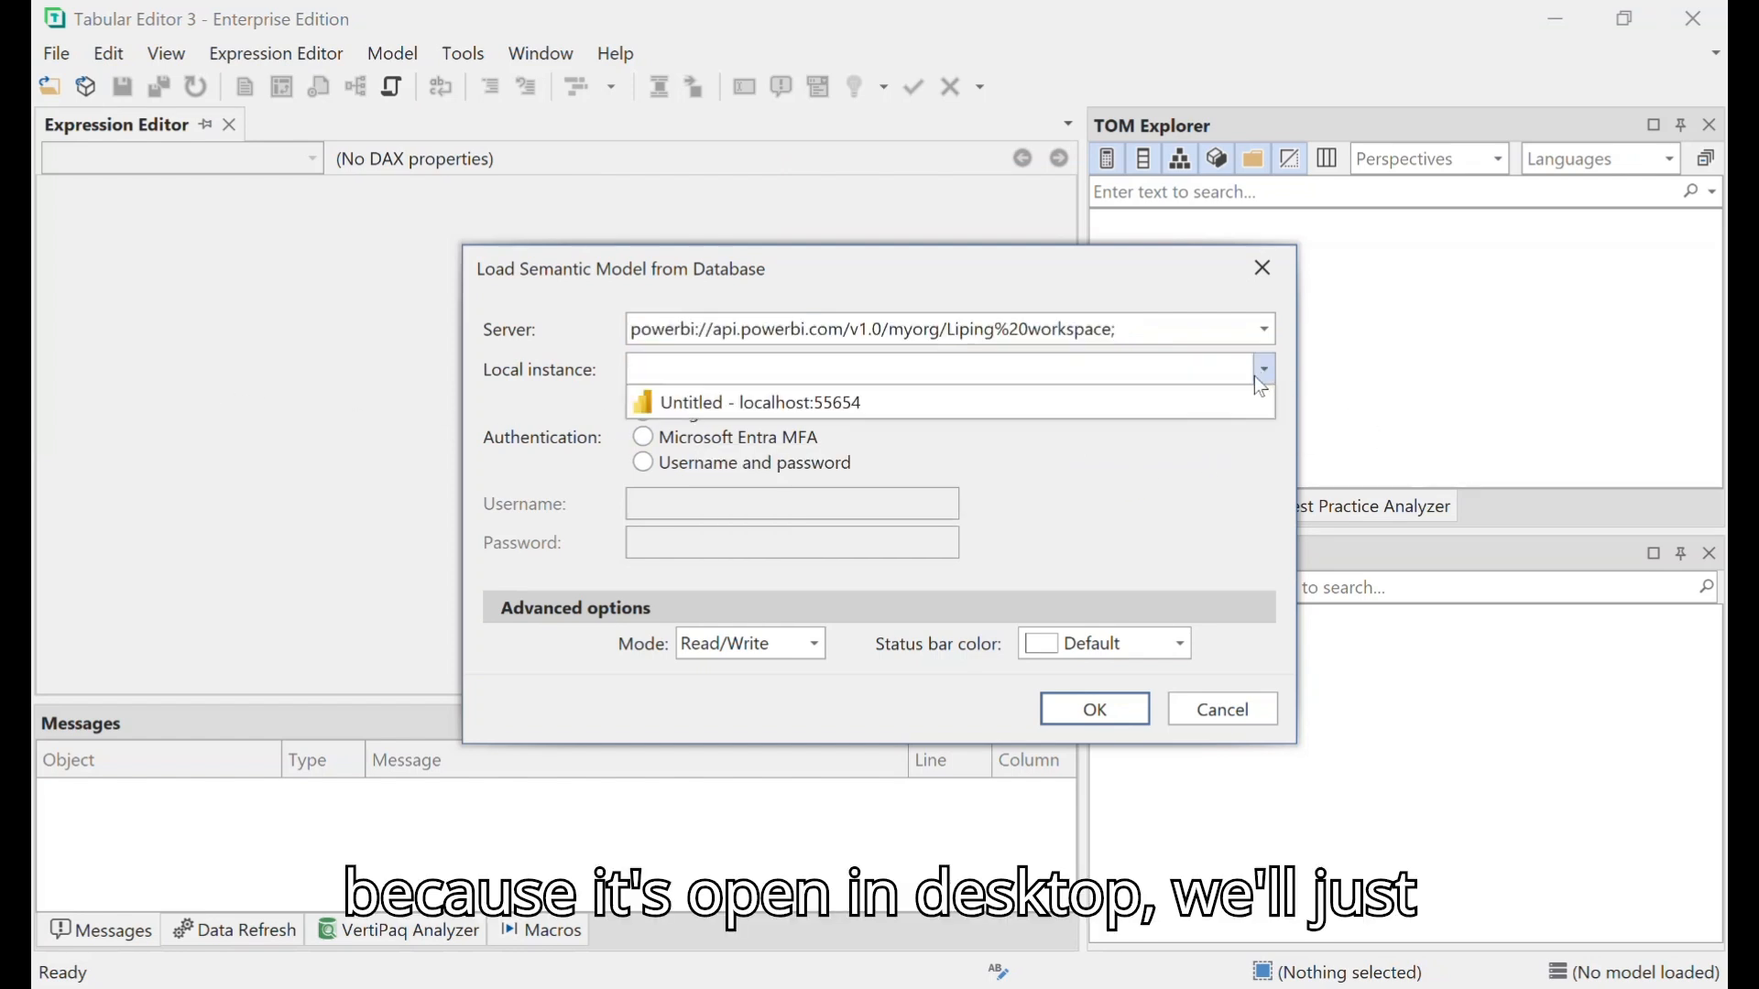
{"action": "left_click", "coordinate": [902, 409]}
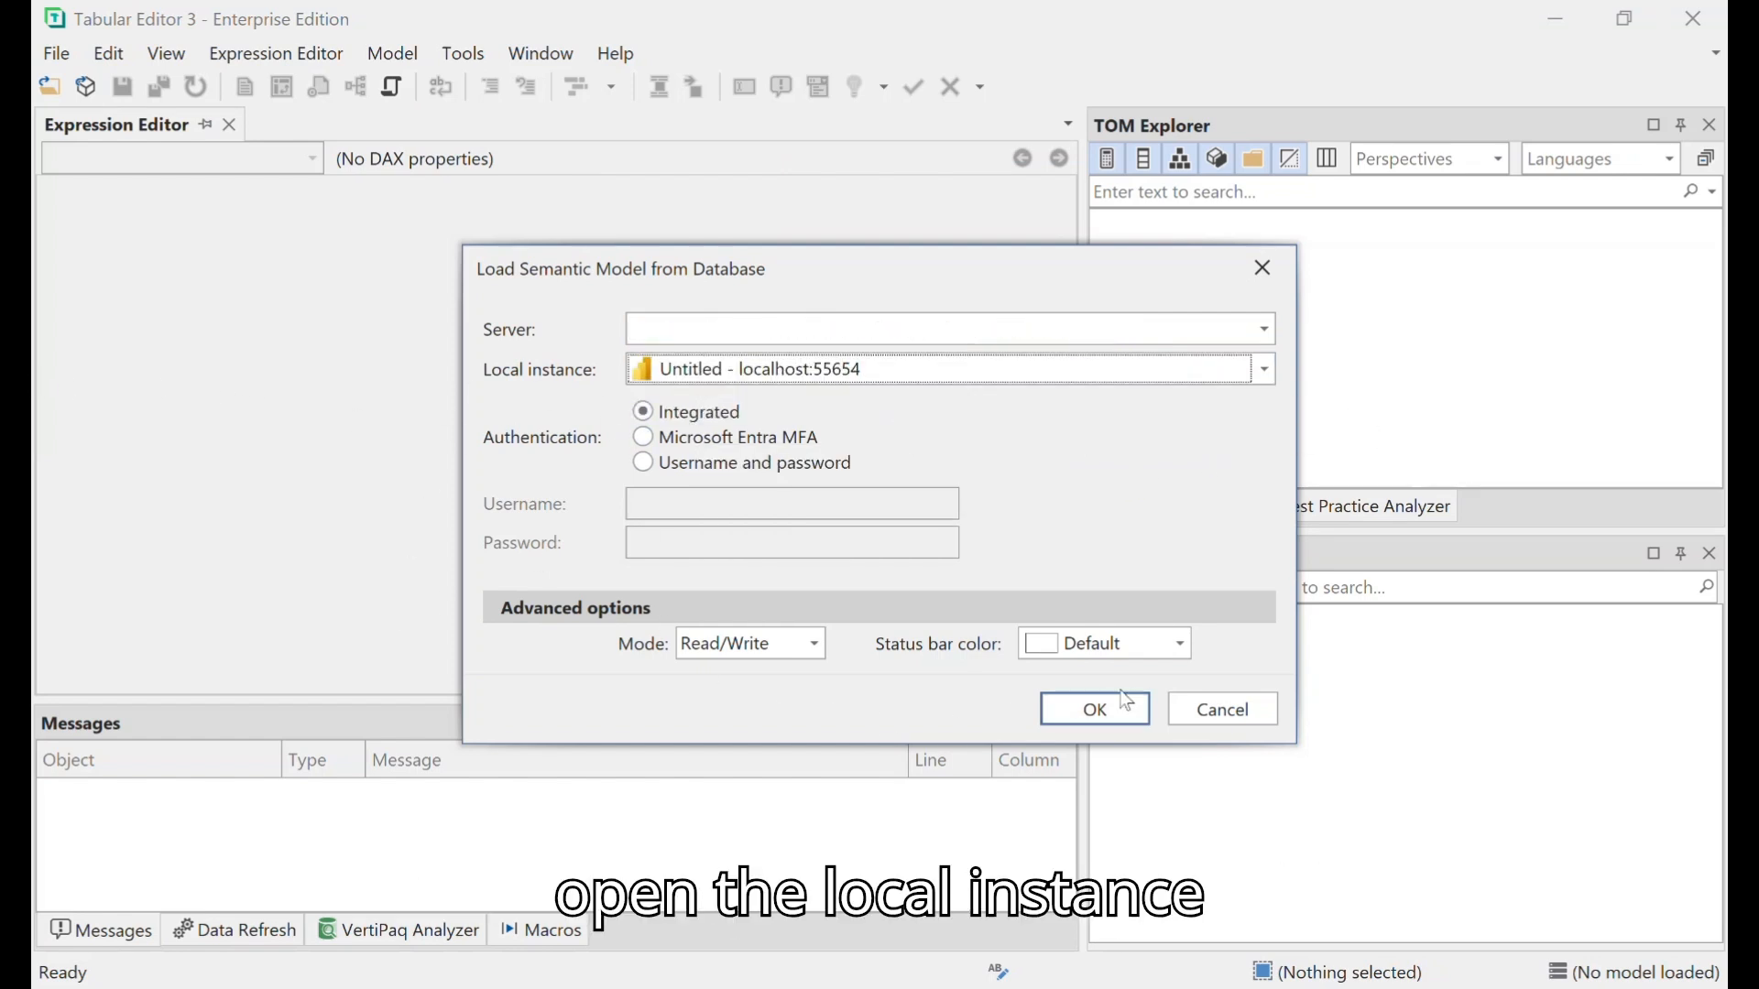
{"action": "left_click", "coordinate": [1090, 711]}
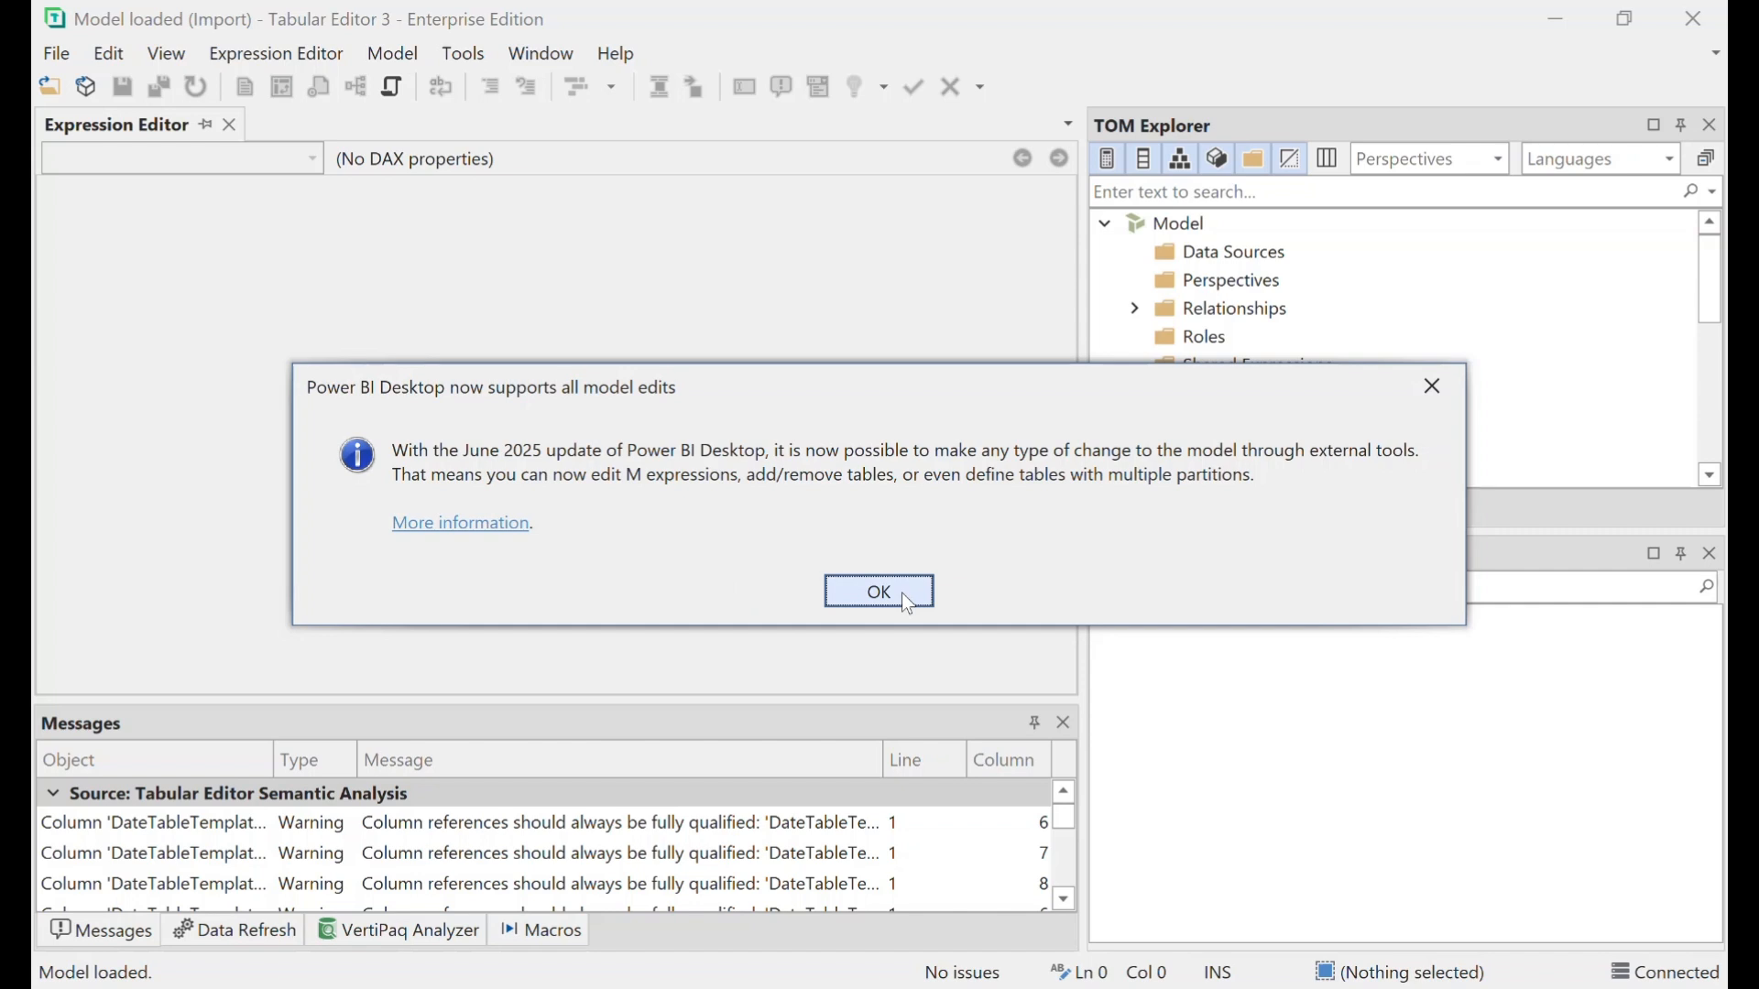
{"action": "left_click", "coordinate": [901, 592]}
- Expand the invoices table's partitions and open the M expression of its invoices partition
{"action": "scroll", "coordinate": [1306, 421], "scroll_direction": "down", "scroll_amount": 1}
{"action": "scroll", "coordinate": [1305, 423], "scroll_direction": "down", "scroll_amount": 3}
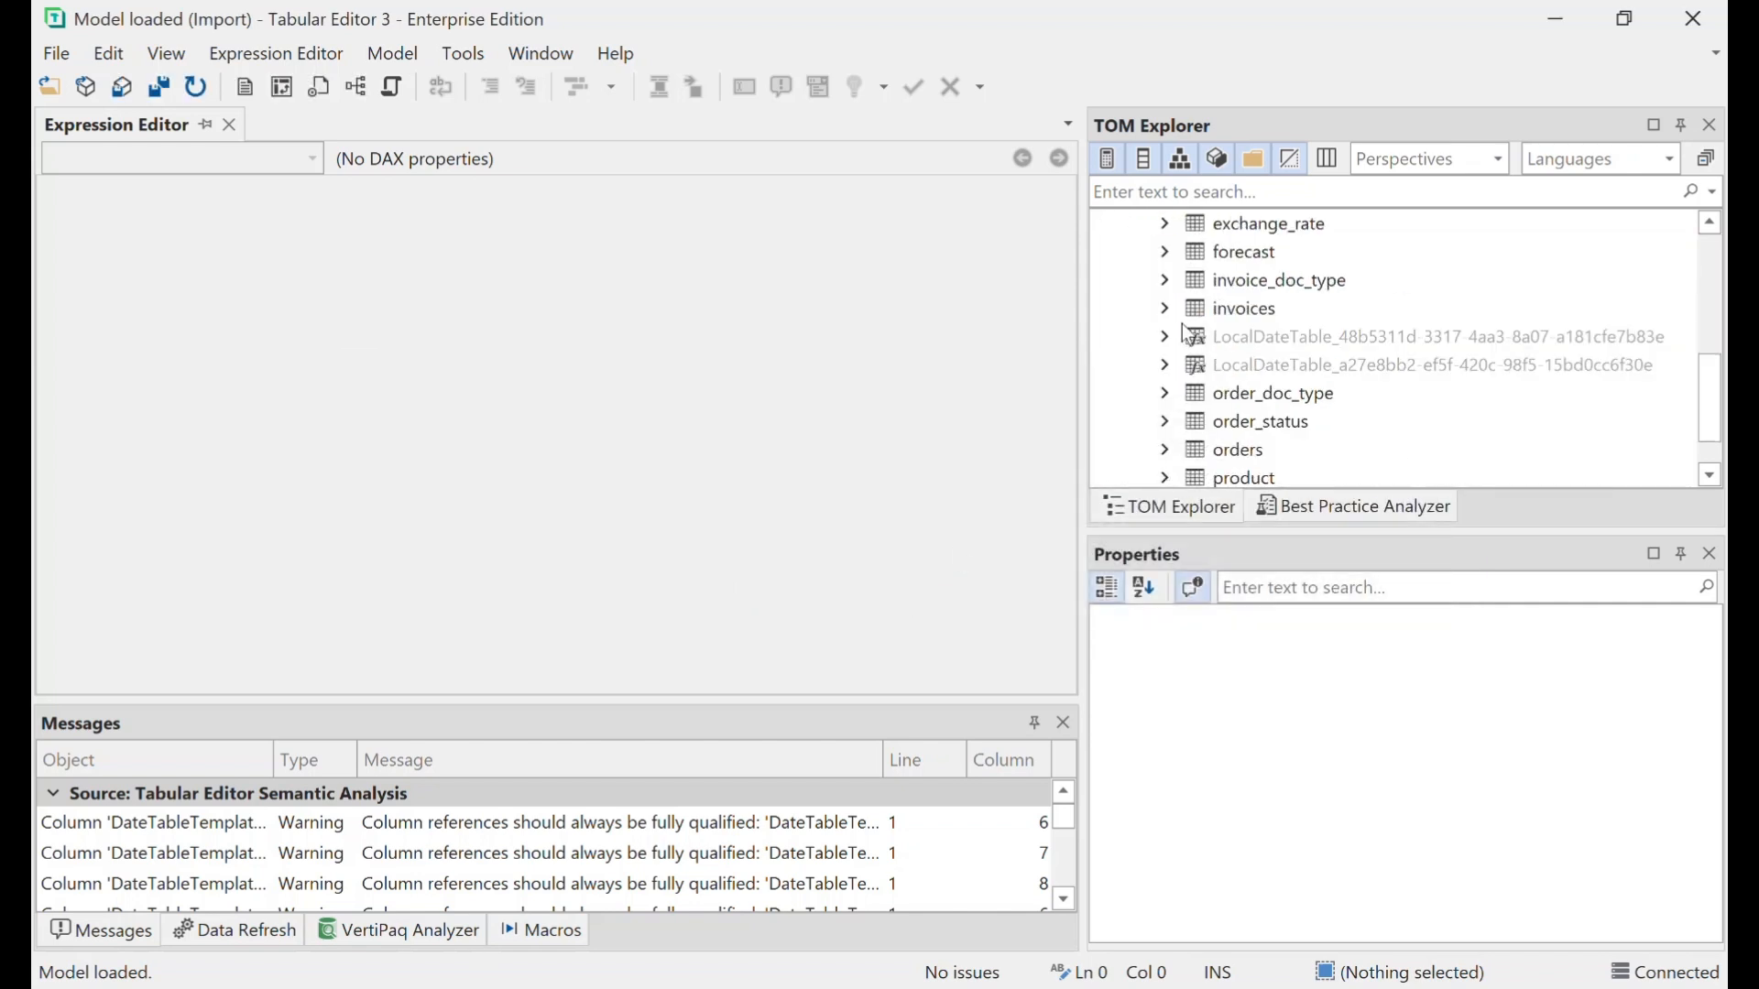
{"action": "left_click", "coordinate": [1166, 309]}
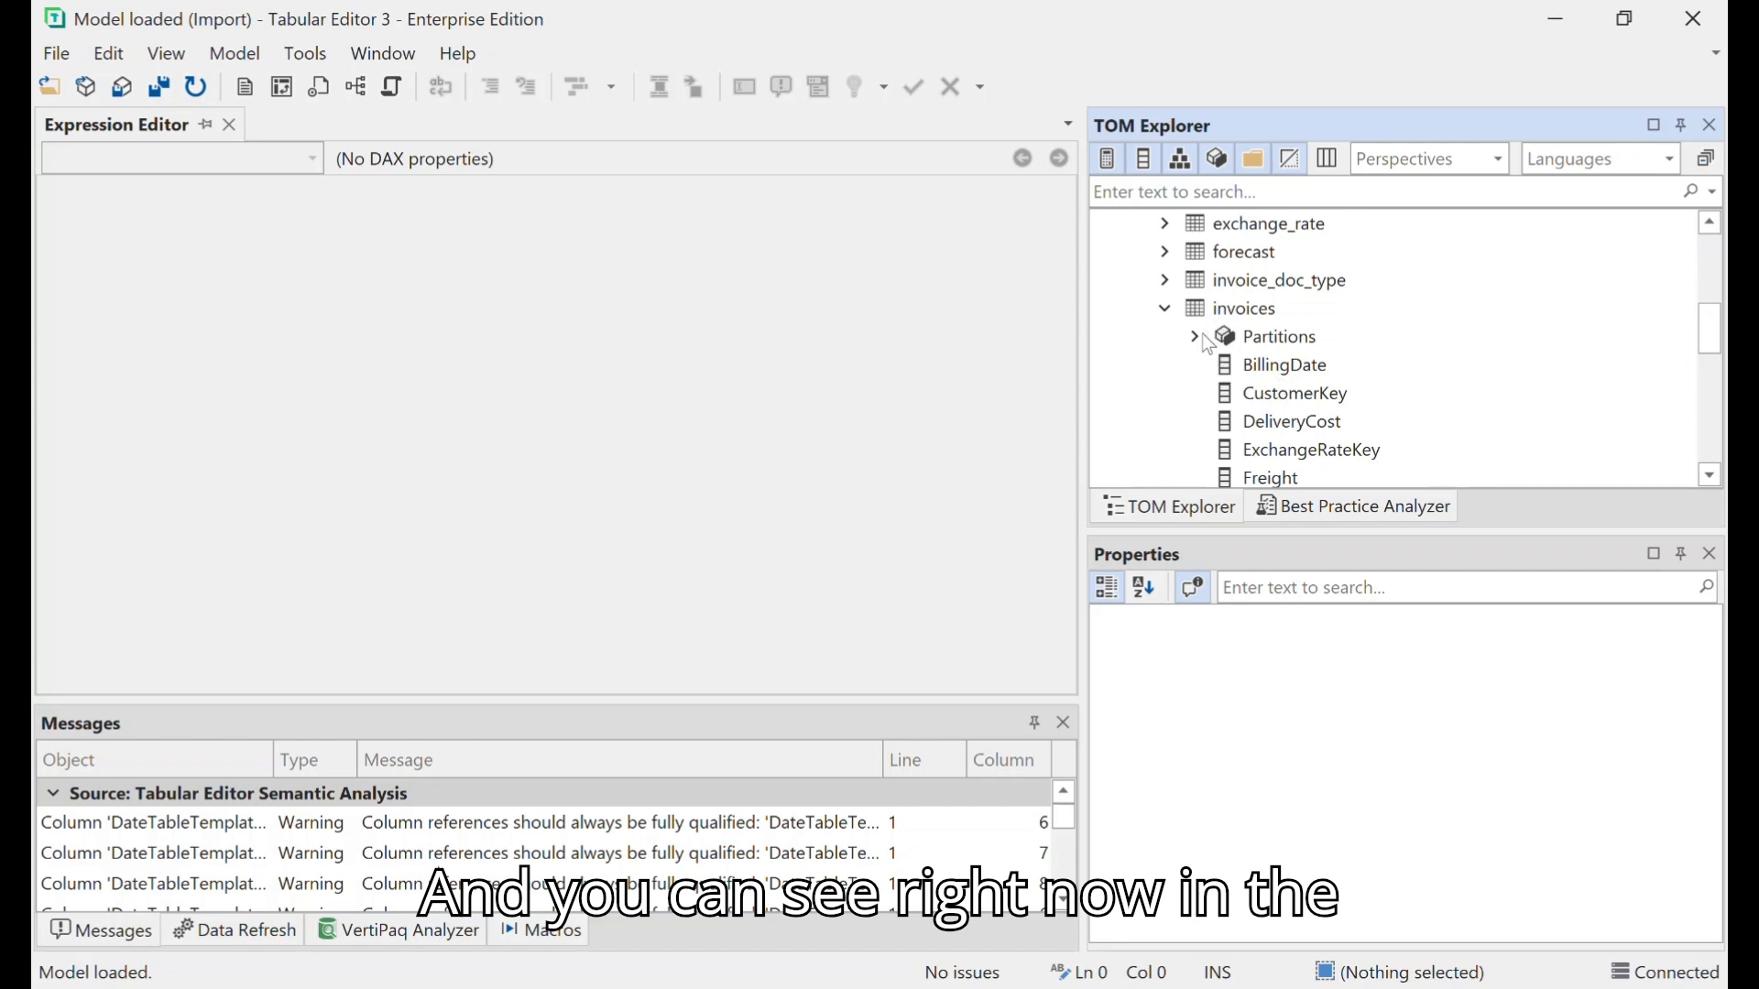
{"action": "left_click", "coordinate": [1195, 337]}
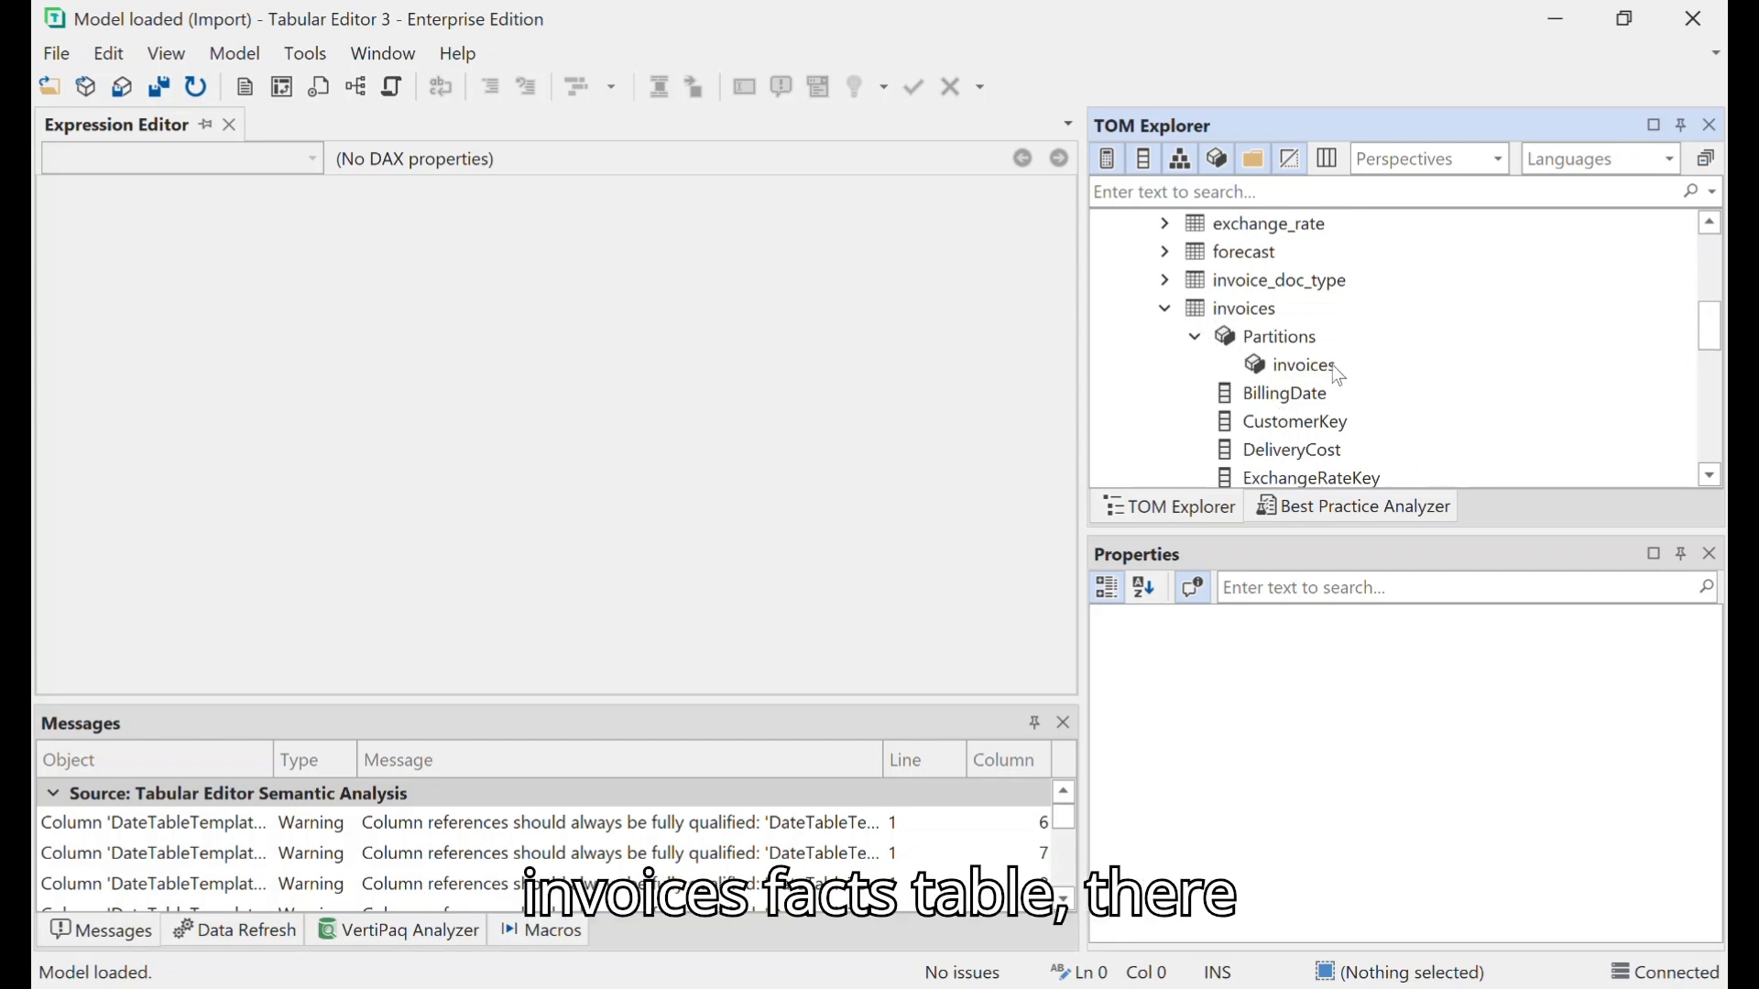
{"action": "left_click", "coordinate": [1334, 366]}
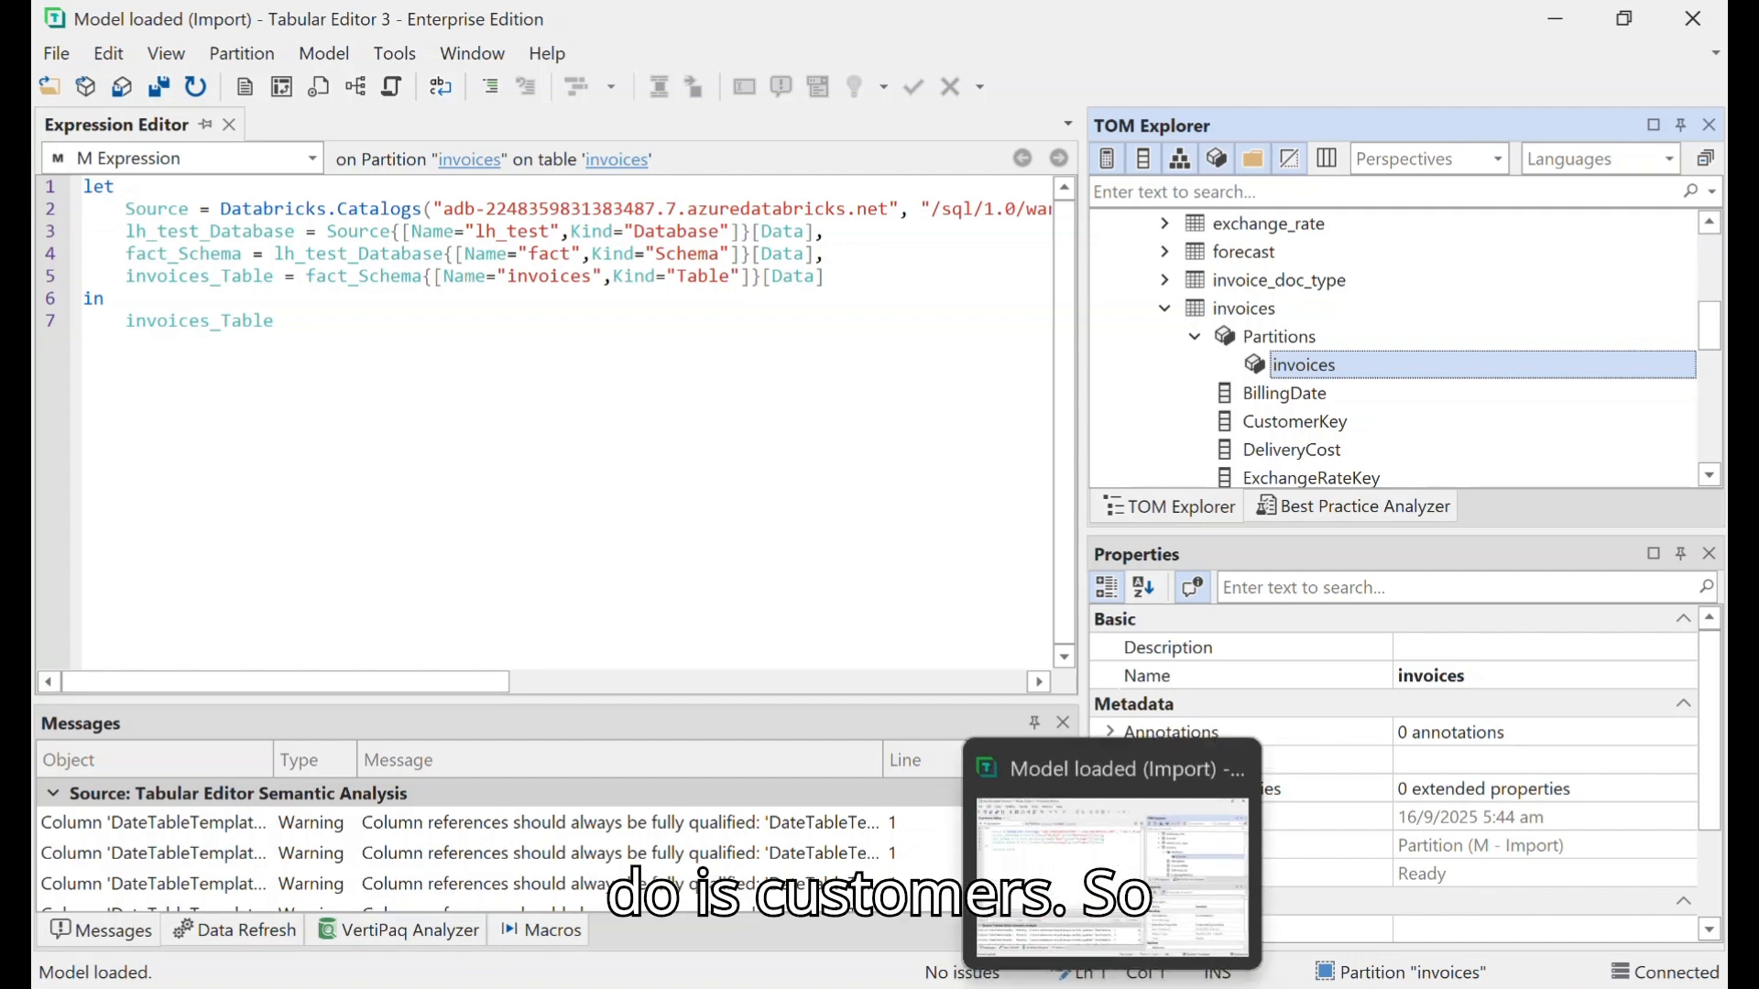
- Switch to the Power Query Editor of Power BI Desktop and select the invoices query
{"action": "mouse_move", "coordinate": [1047, 988]}
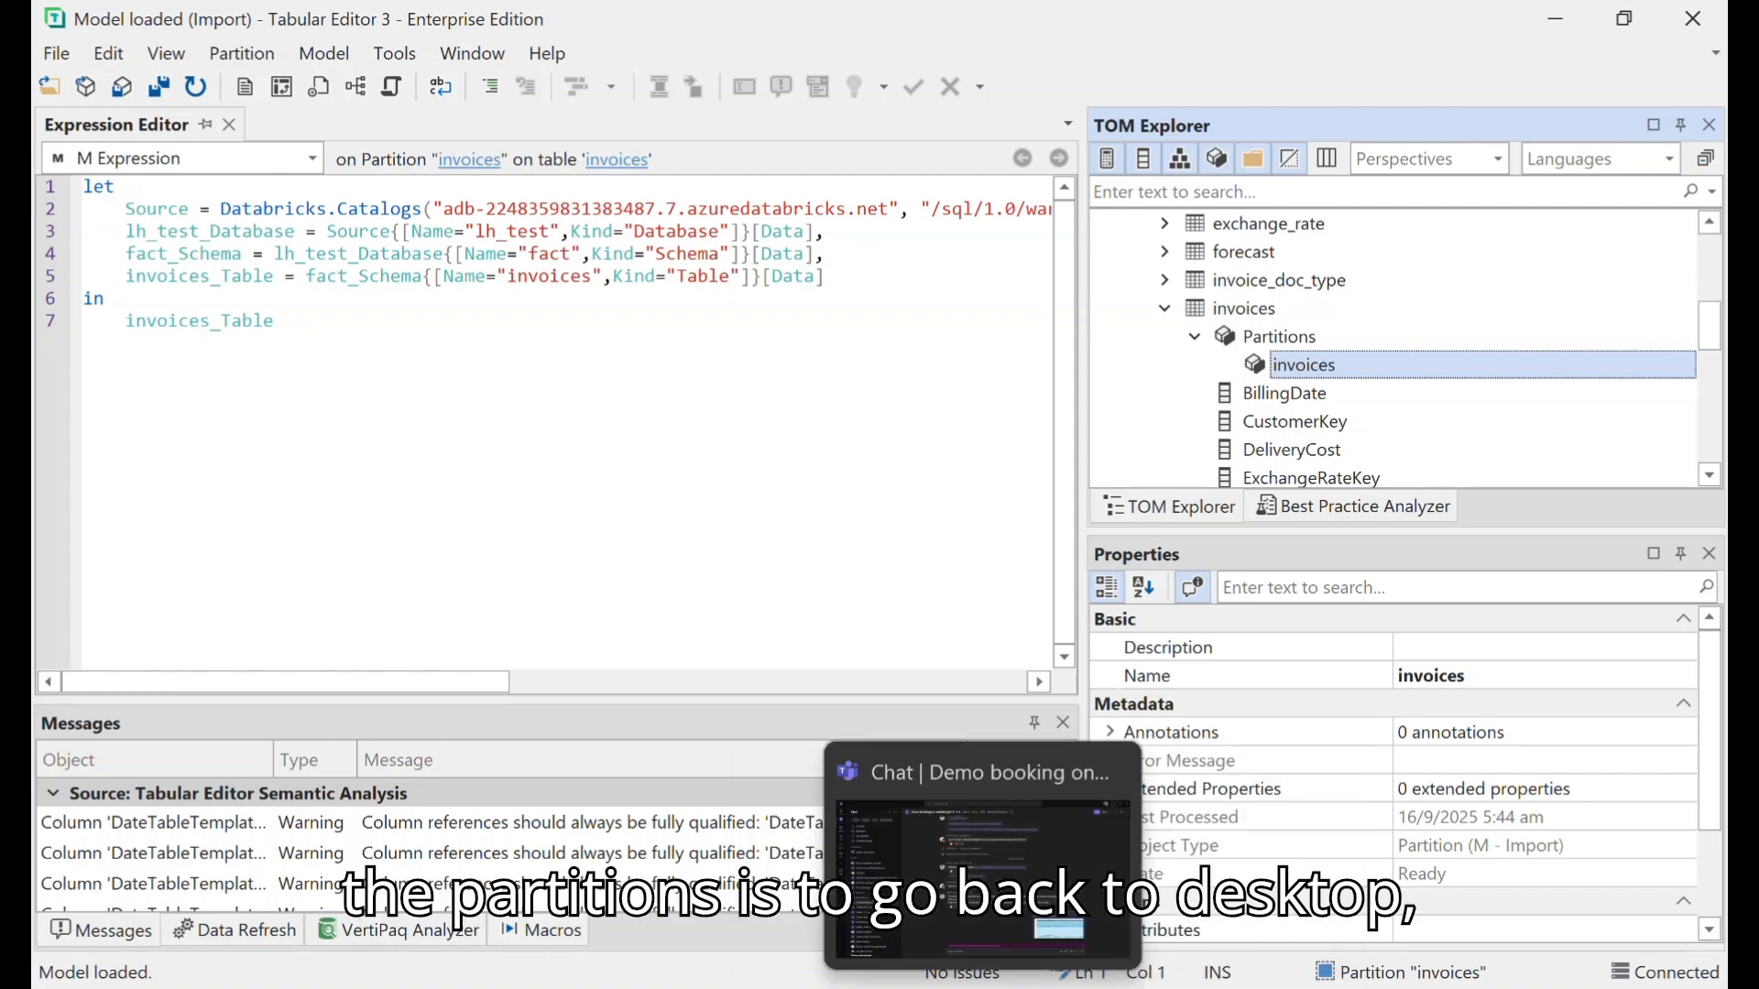
{"action": "left_click", "coordinate": [1158, 859]}
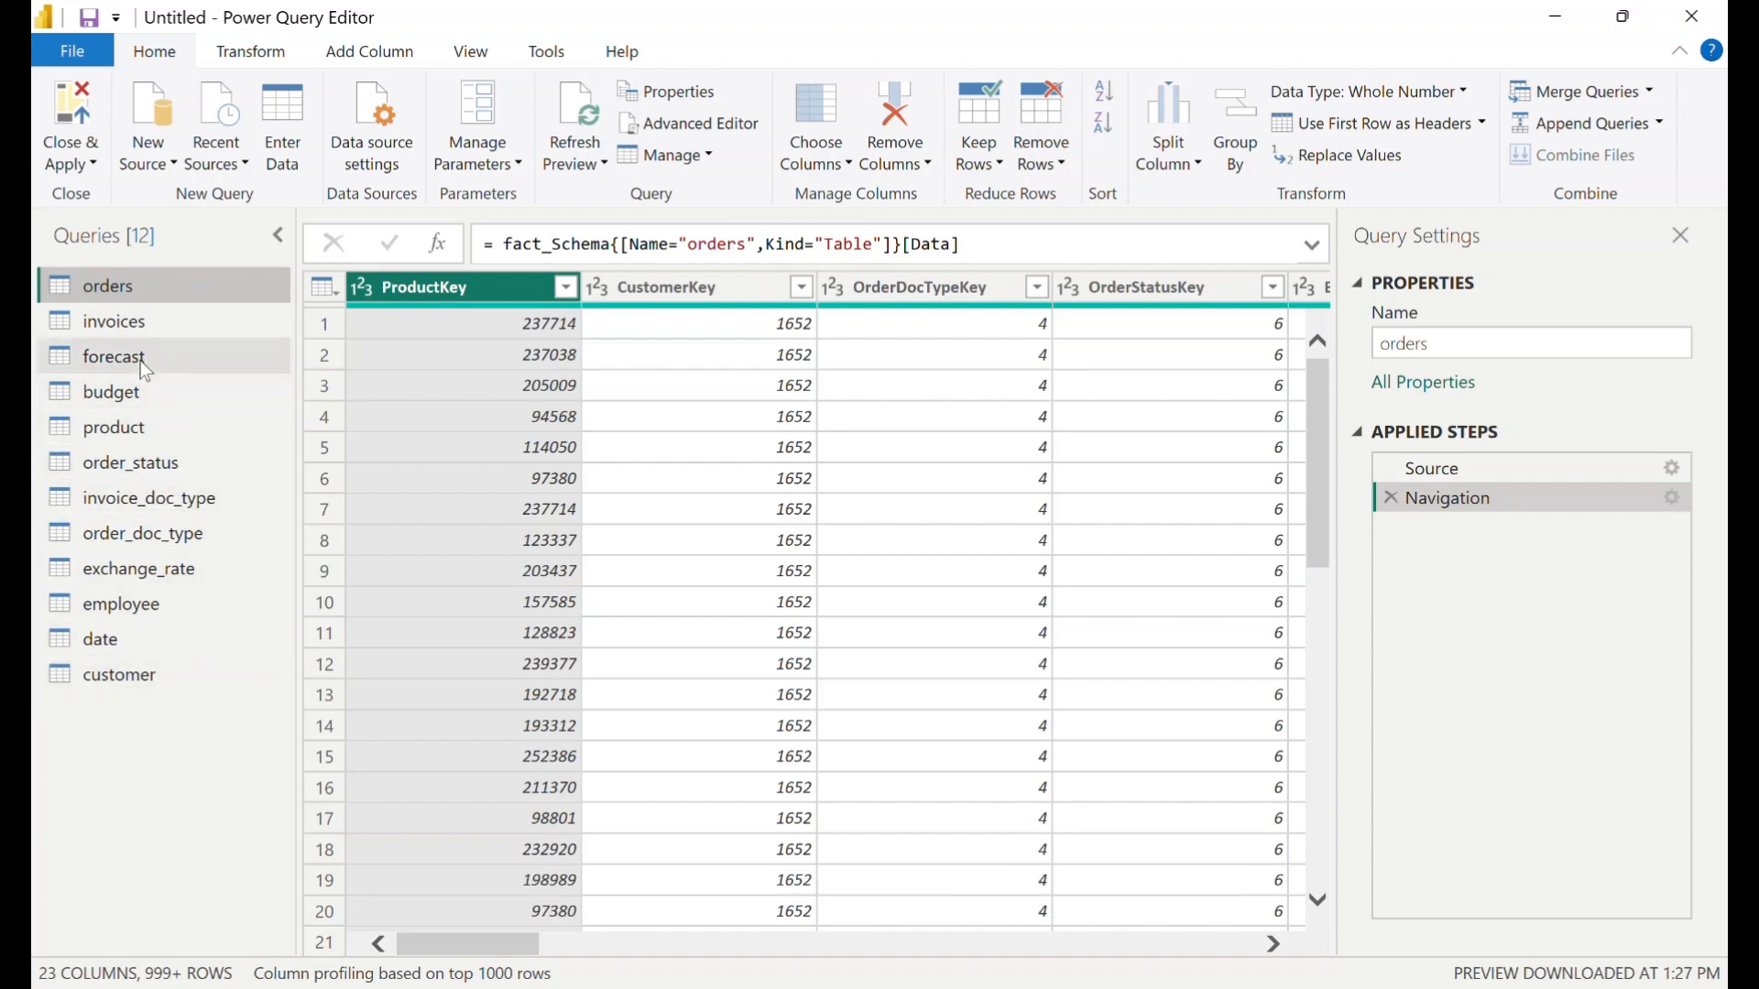
{"action": "left_click", "coordinate": [139, 316]}
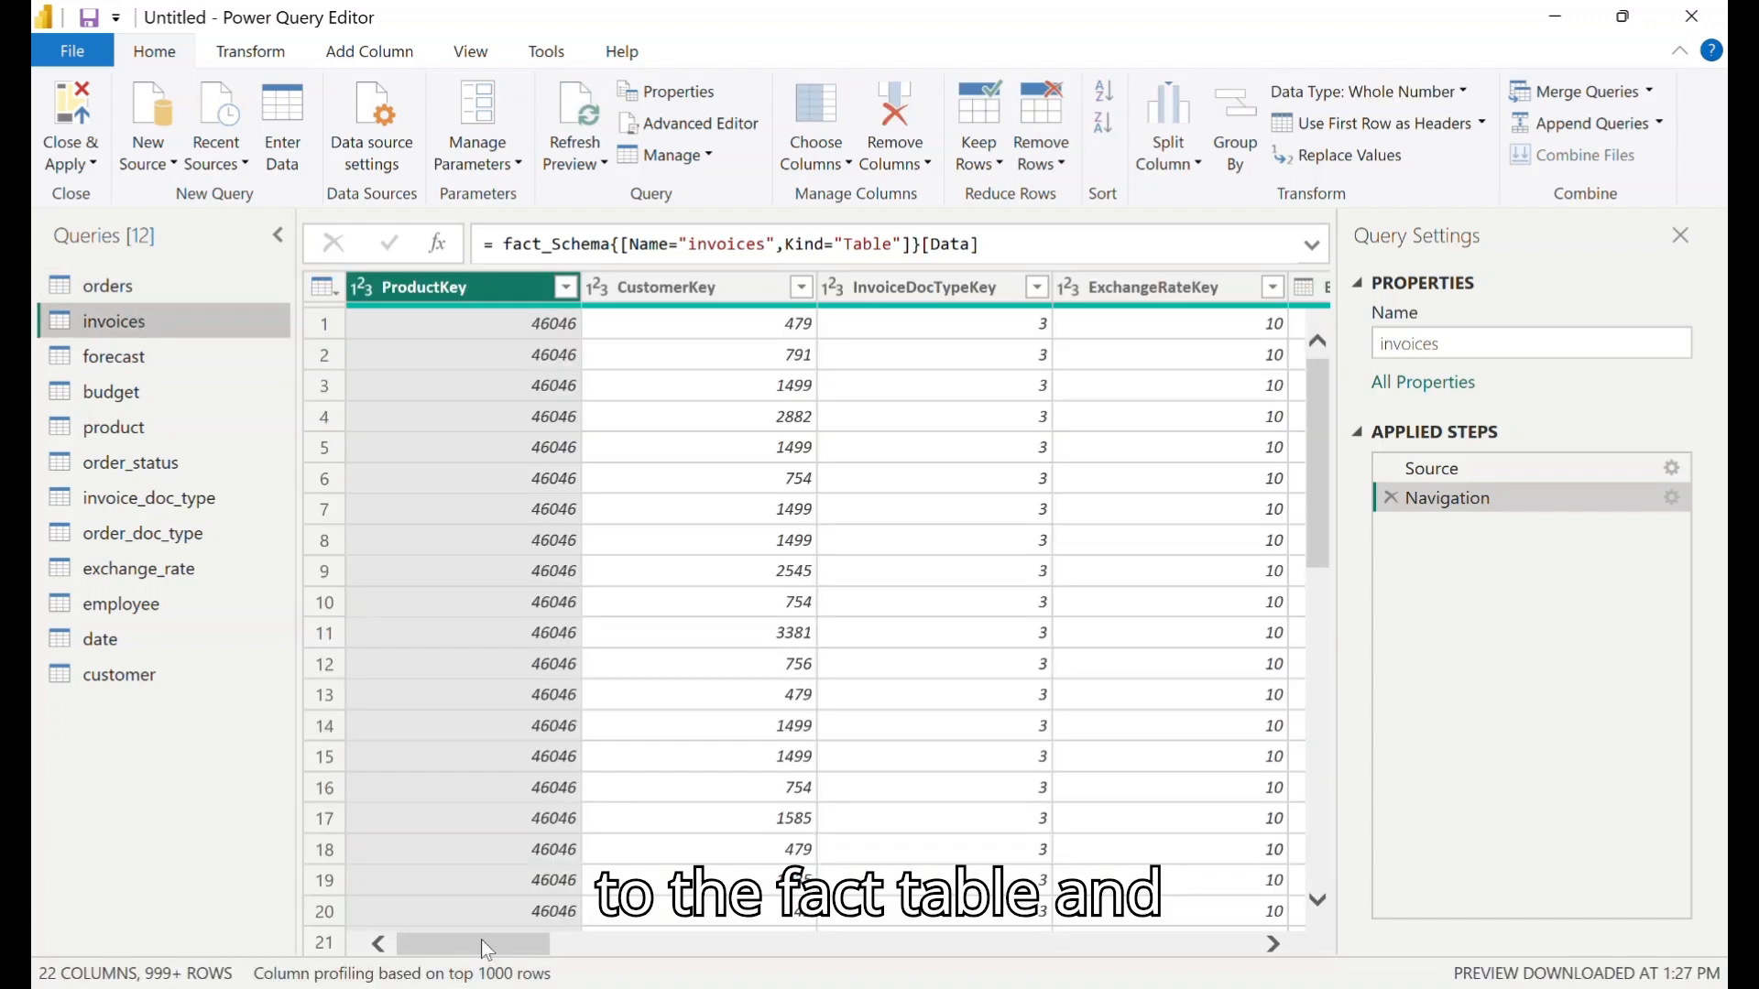
- Start a Between date filter on the BillingDate column, keeping rows on or after 01/01/2020
{"action": "left_click_drag", "start_coordinate": [483, 946], "coordinate": [573, 966]}
{"action": "left_click", "coordinate": [953, 287]}
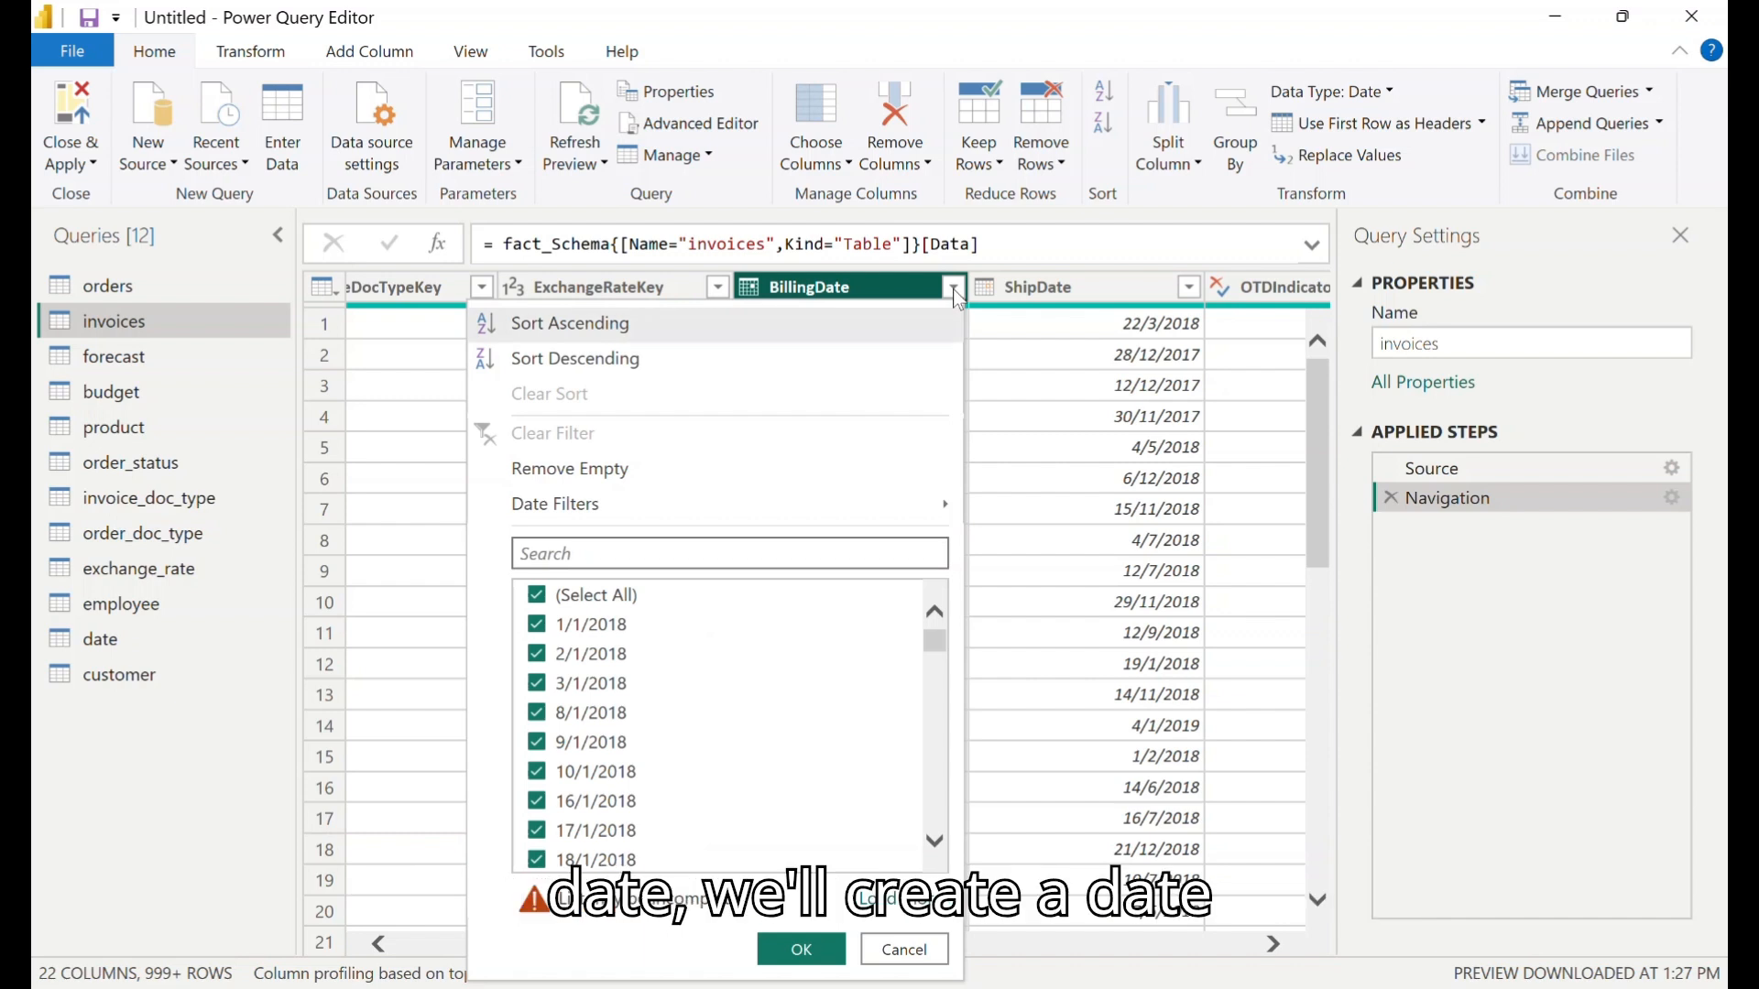
{"action": "mouse_move", "coordinate": [757, 513]}
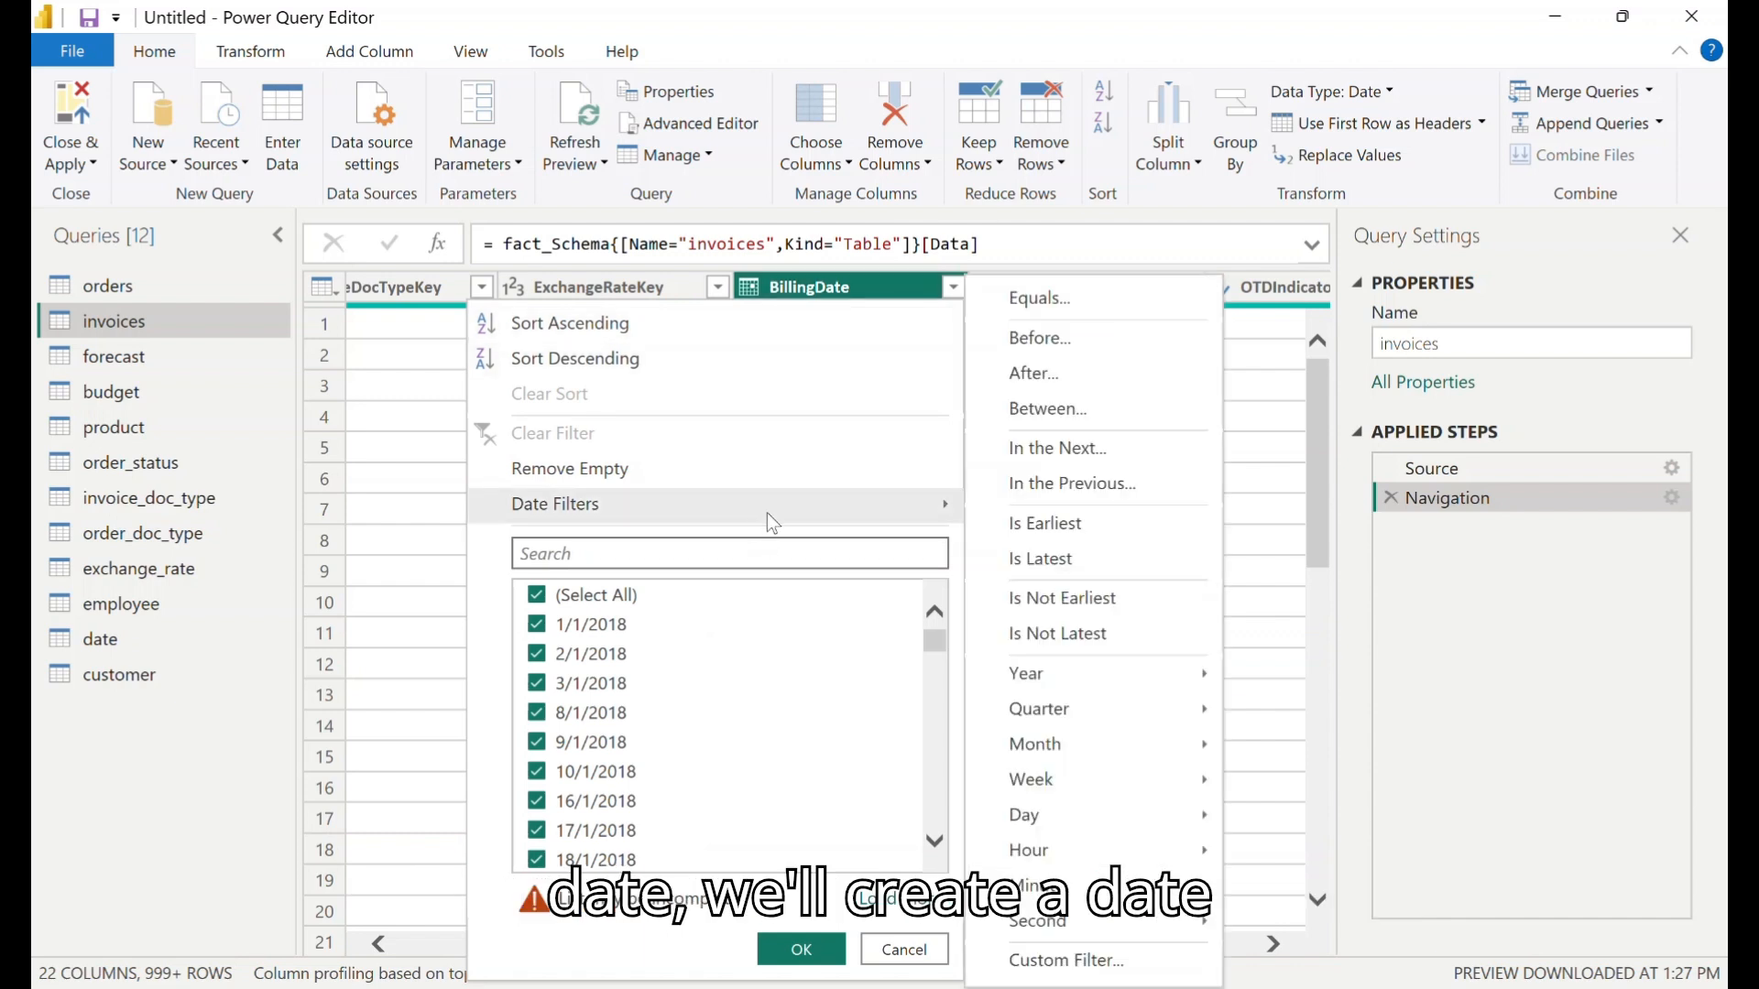
{"action": "left_click", "coordinate": [1128, 413]}
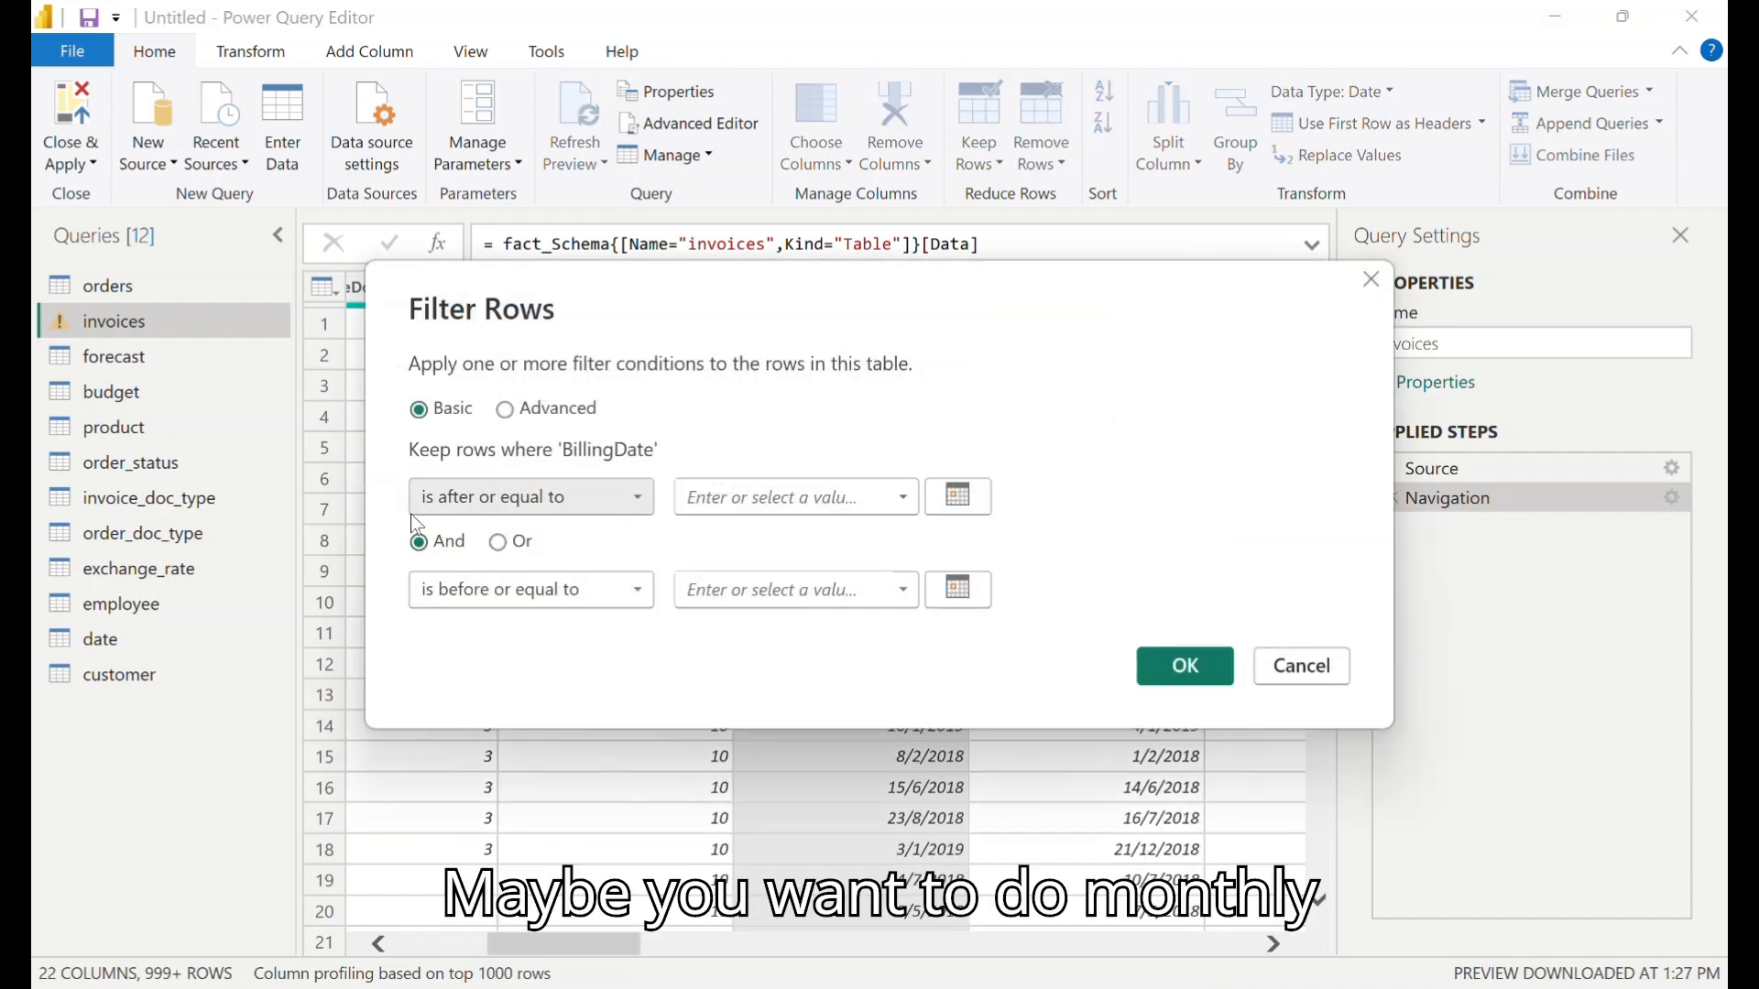
{"action": "left_click", "coordinate": [958, 497]}
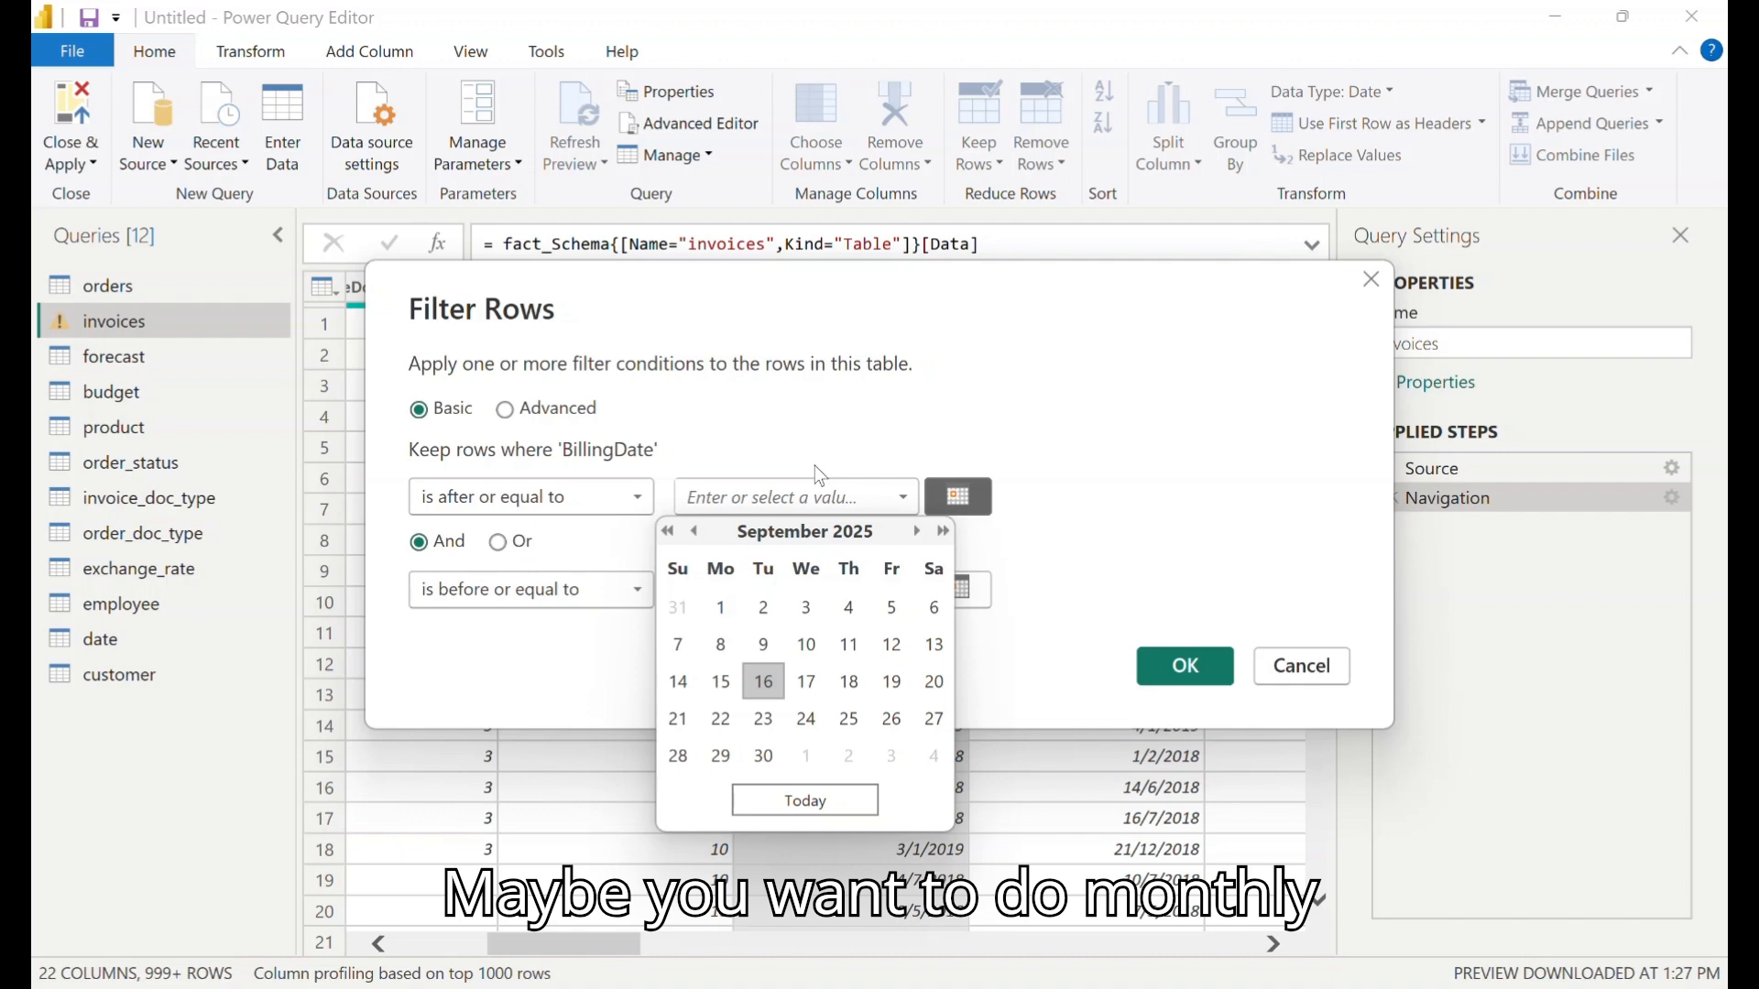
{"action": "left_click", "coordinate": [739, 500]}
{"action": "type", "text": "01"}
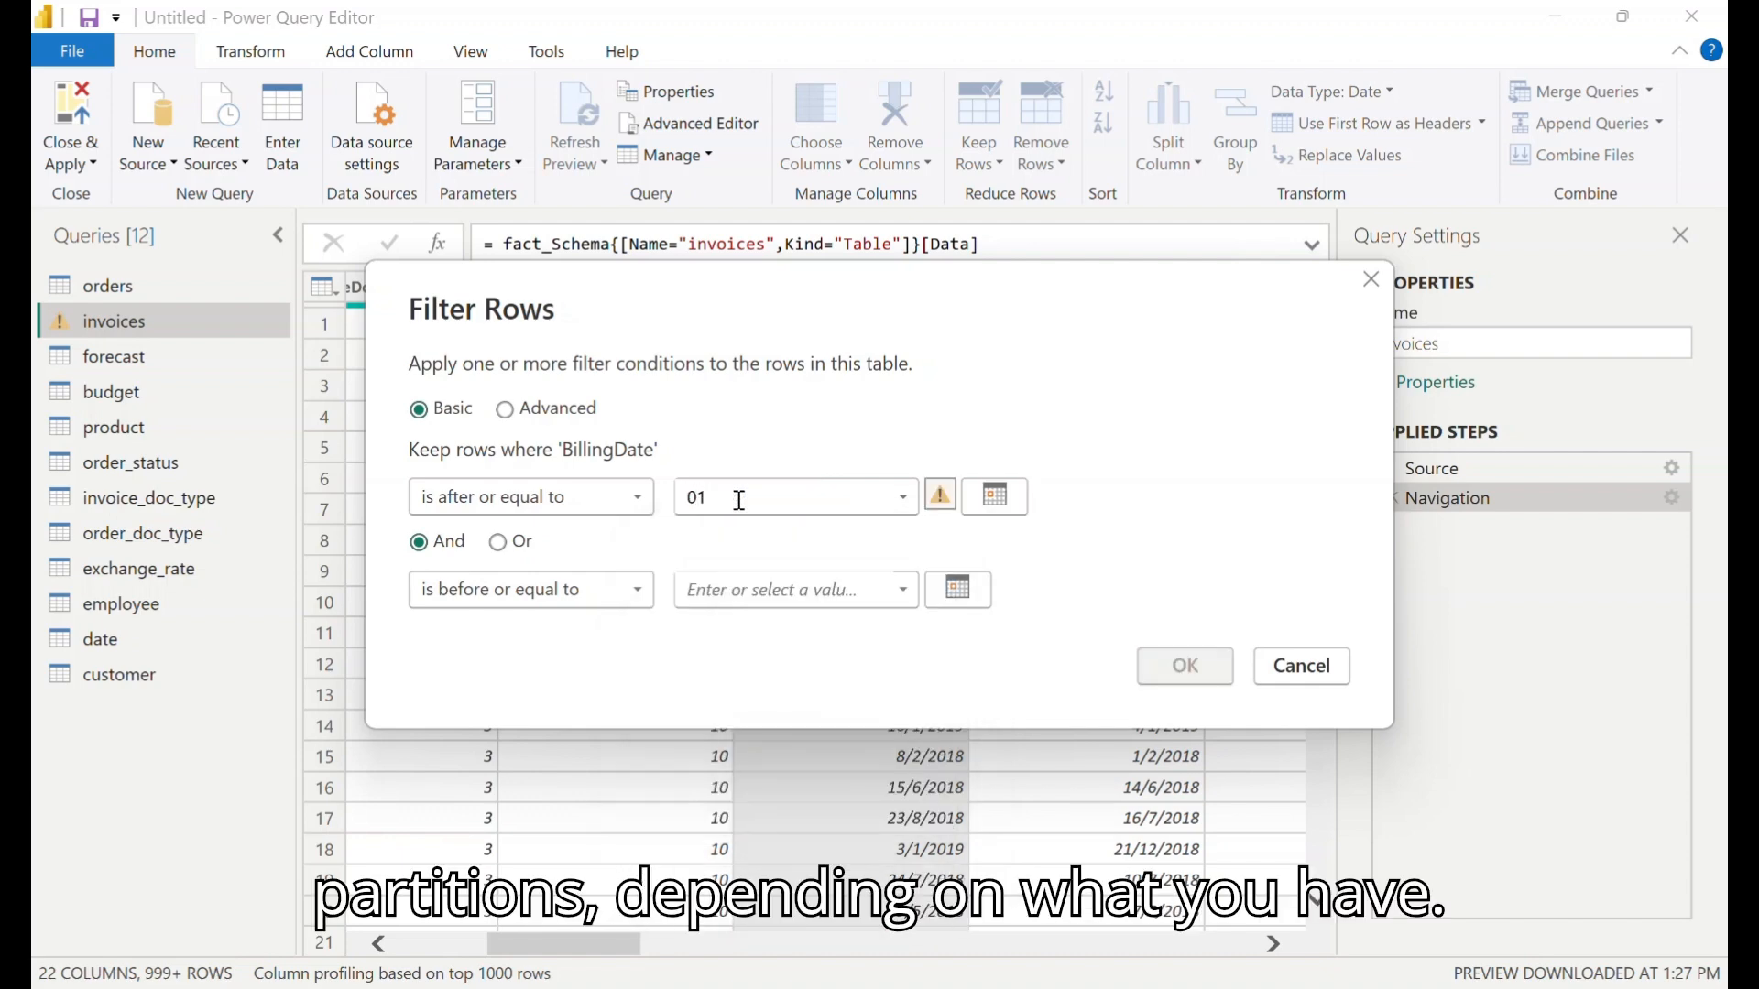
{"action": "type", "text": "/01"}
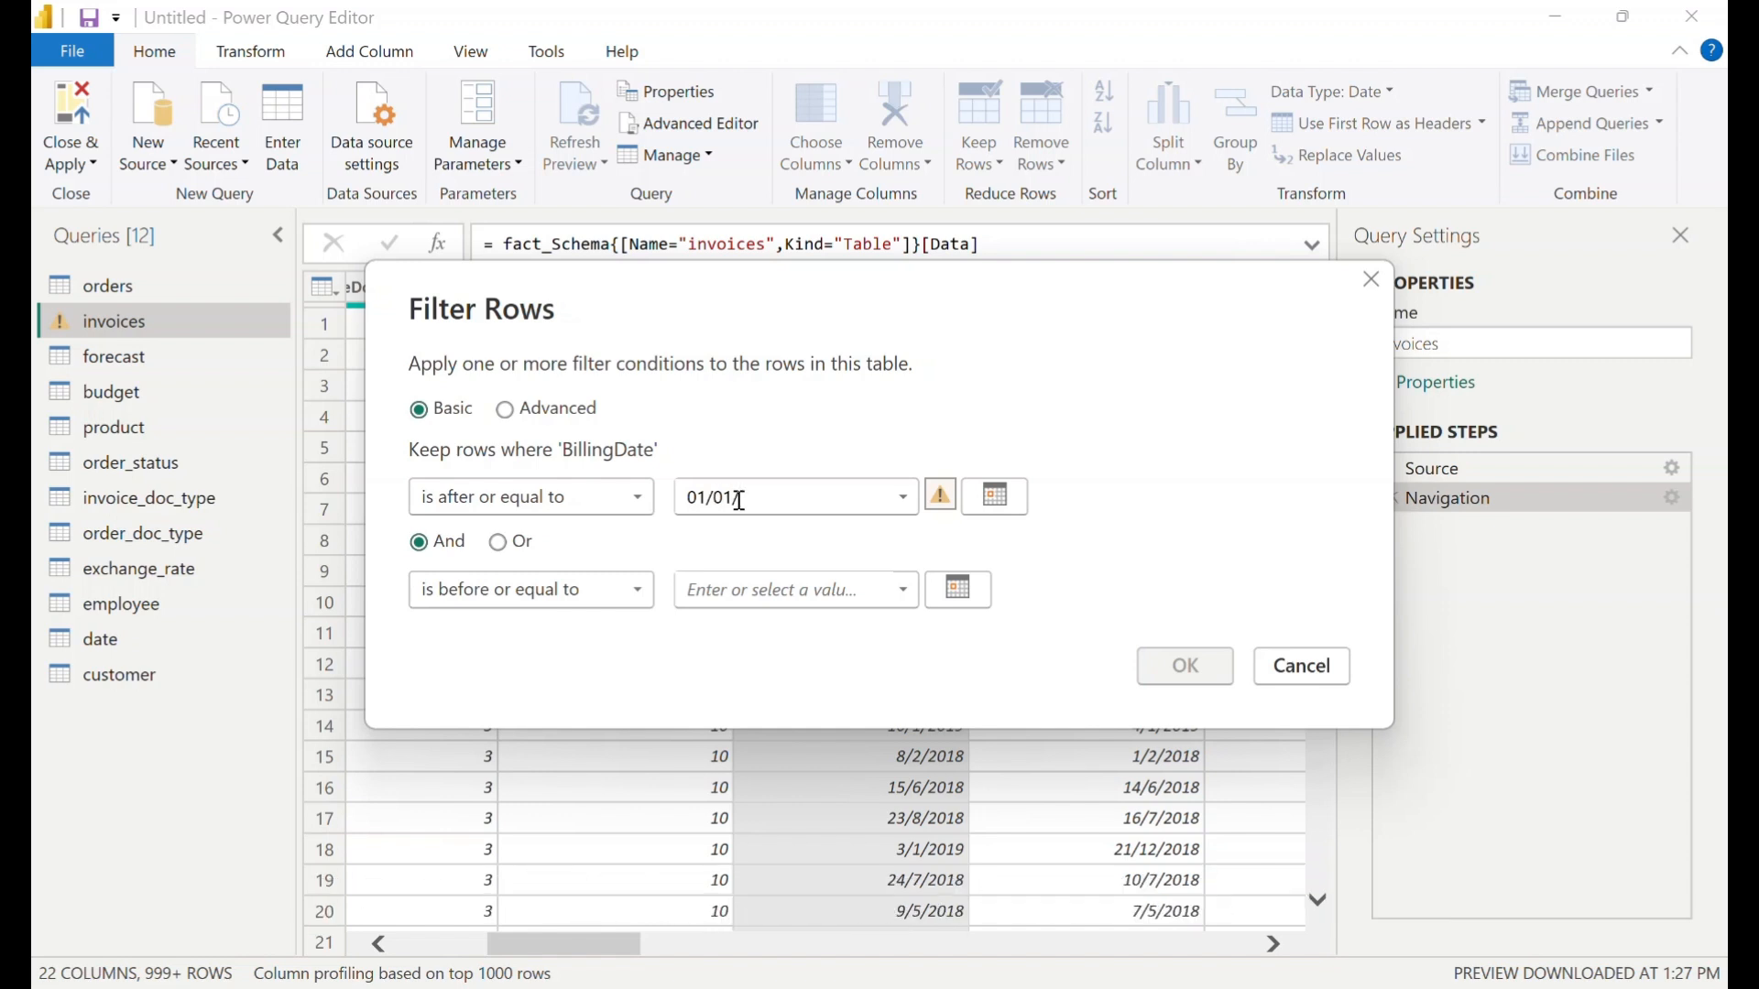
{"action": "type", "text": "/2020"}
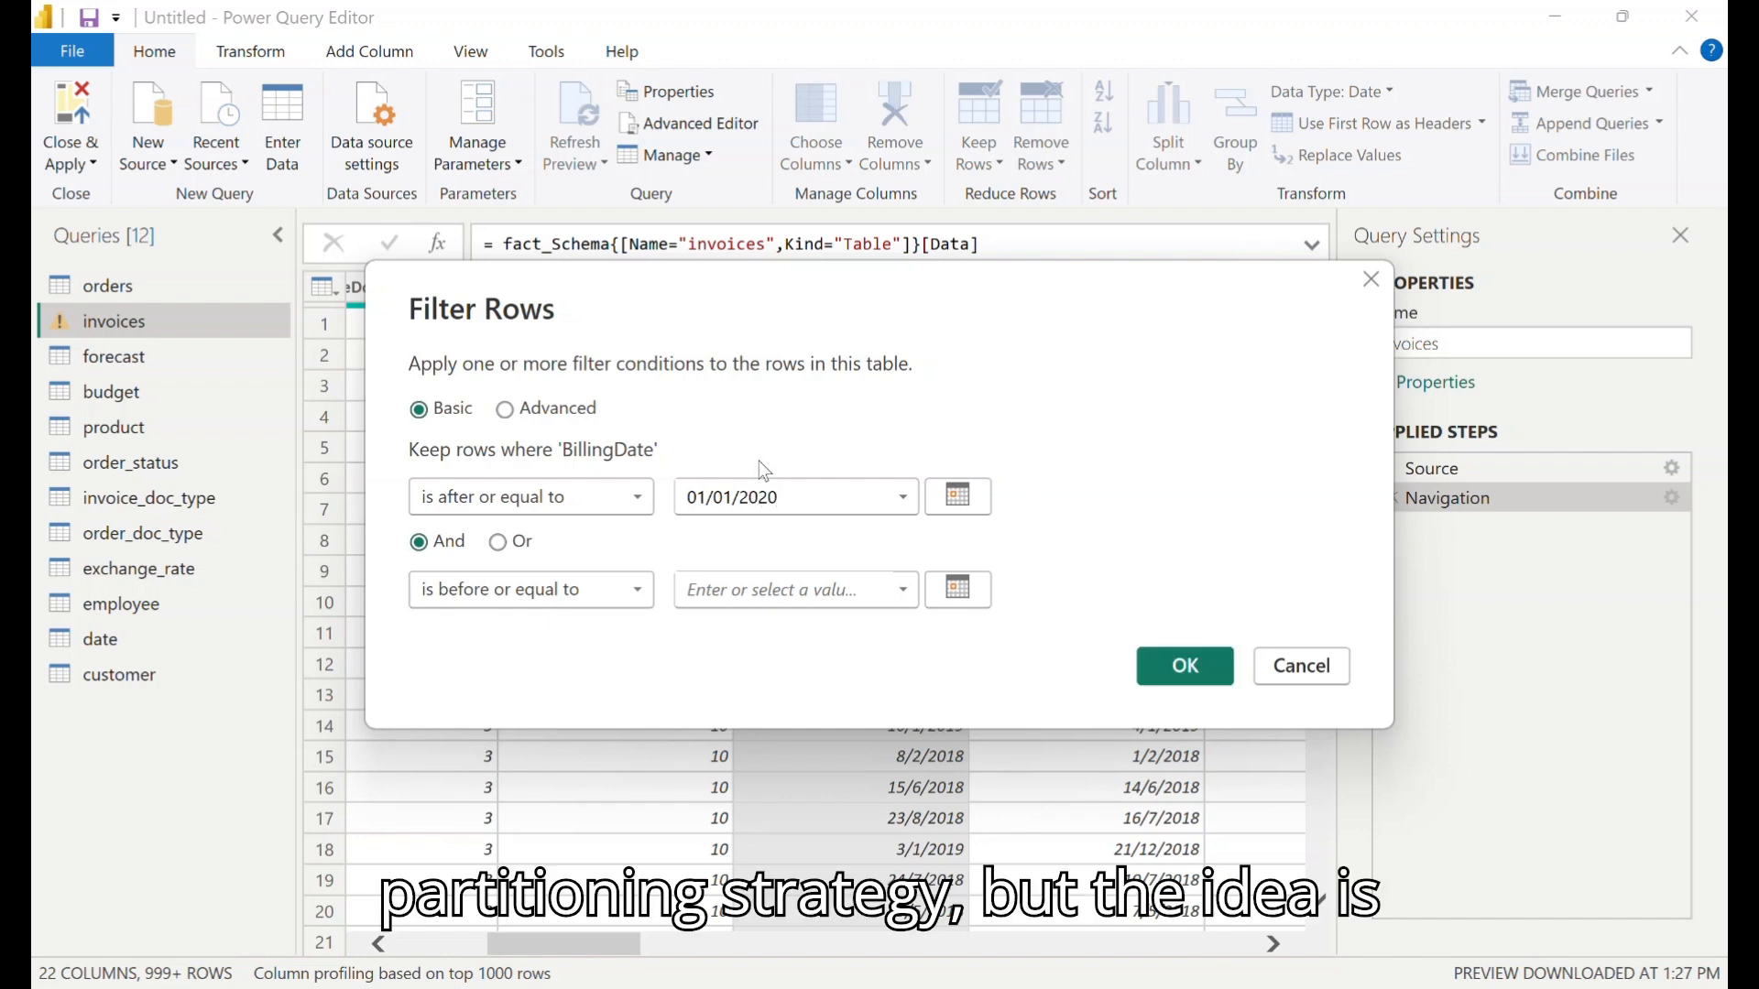
- Set the BillingDate filter's end date to 31/01/2020 and apply the filter
{"action": "left_click", "coordinate": [771, 602]}
{"action": "type", "text": "31/0"}
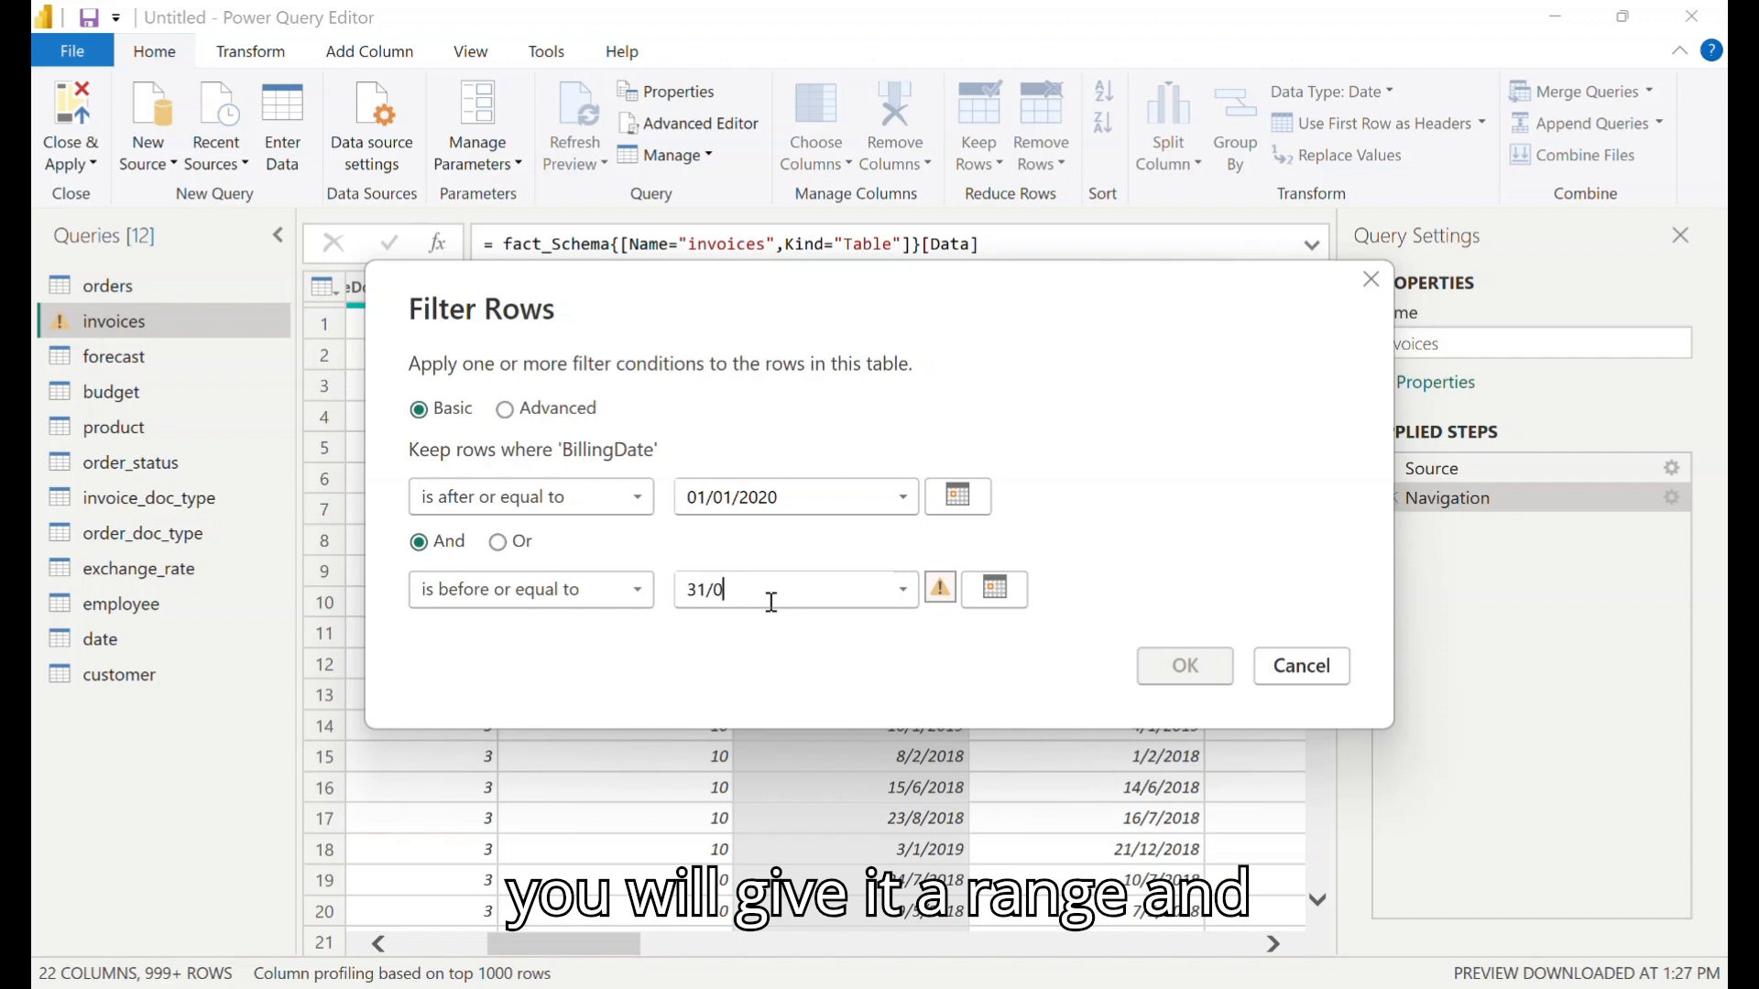
{"action": "type", "text": "1"}
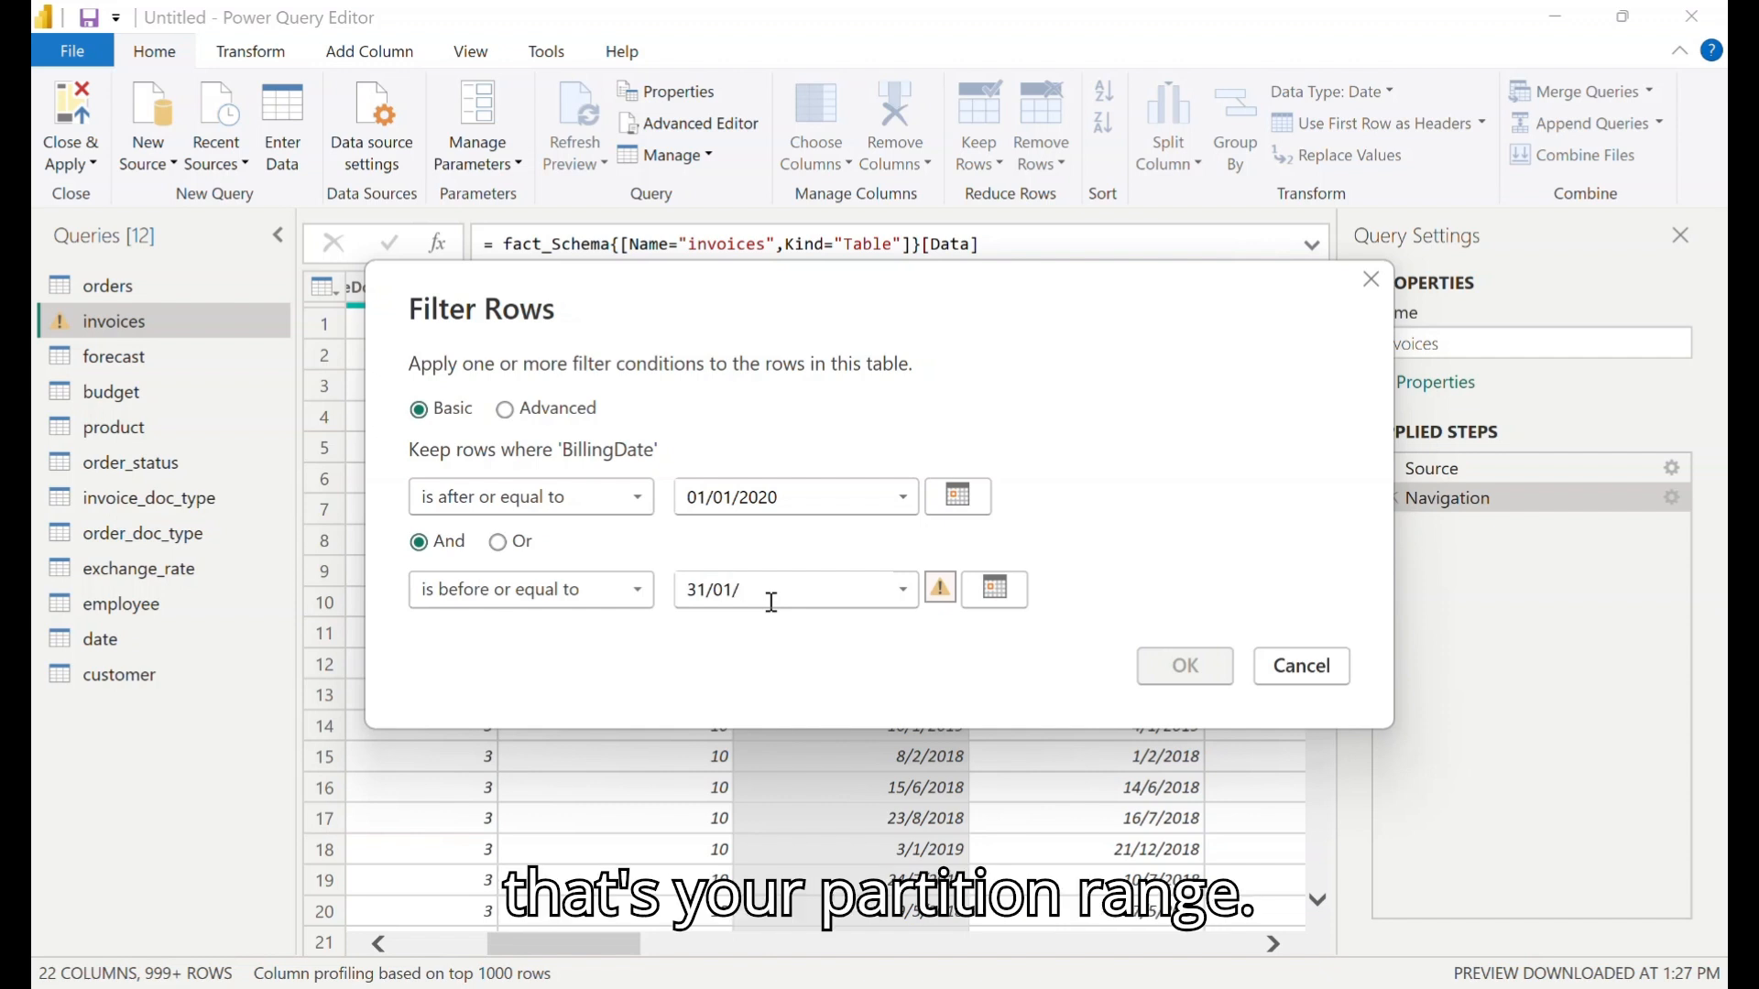
{"action": "type", "text": "/2020"}
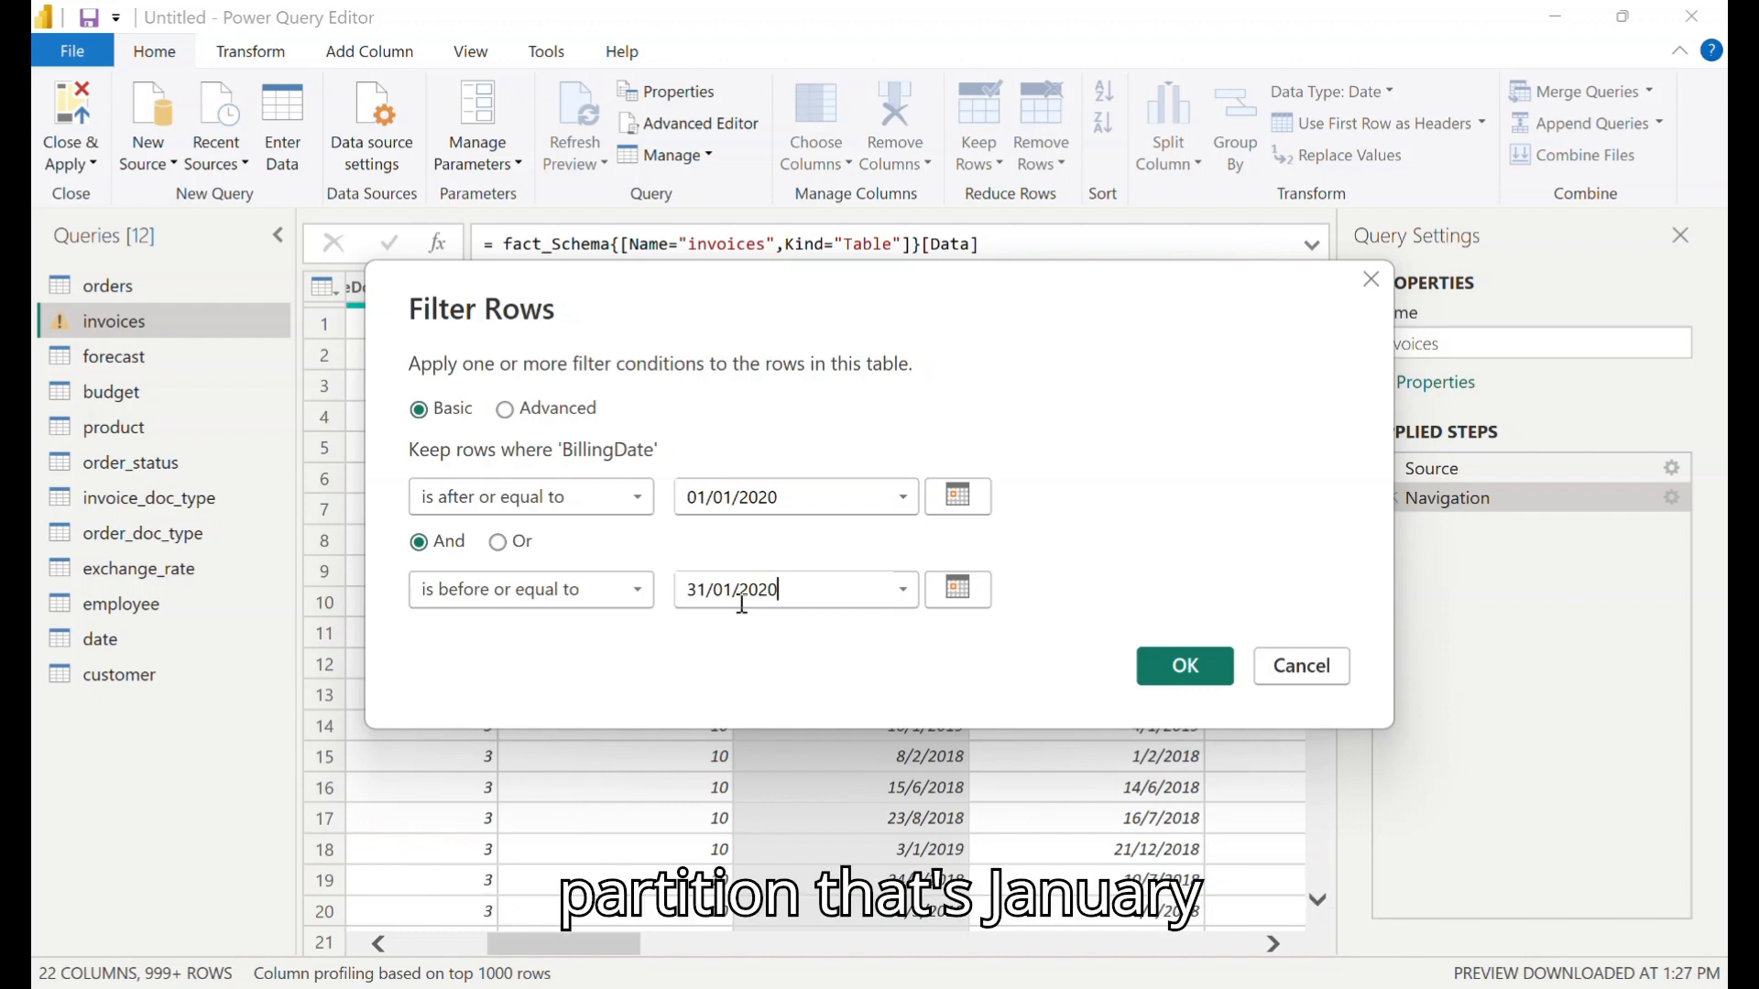
{"action": "left_click", "coordinate": [1183, 668]}
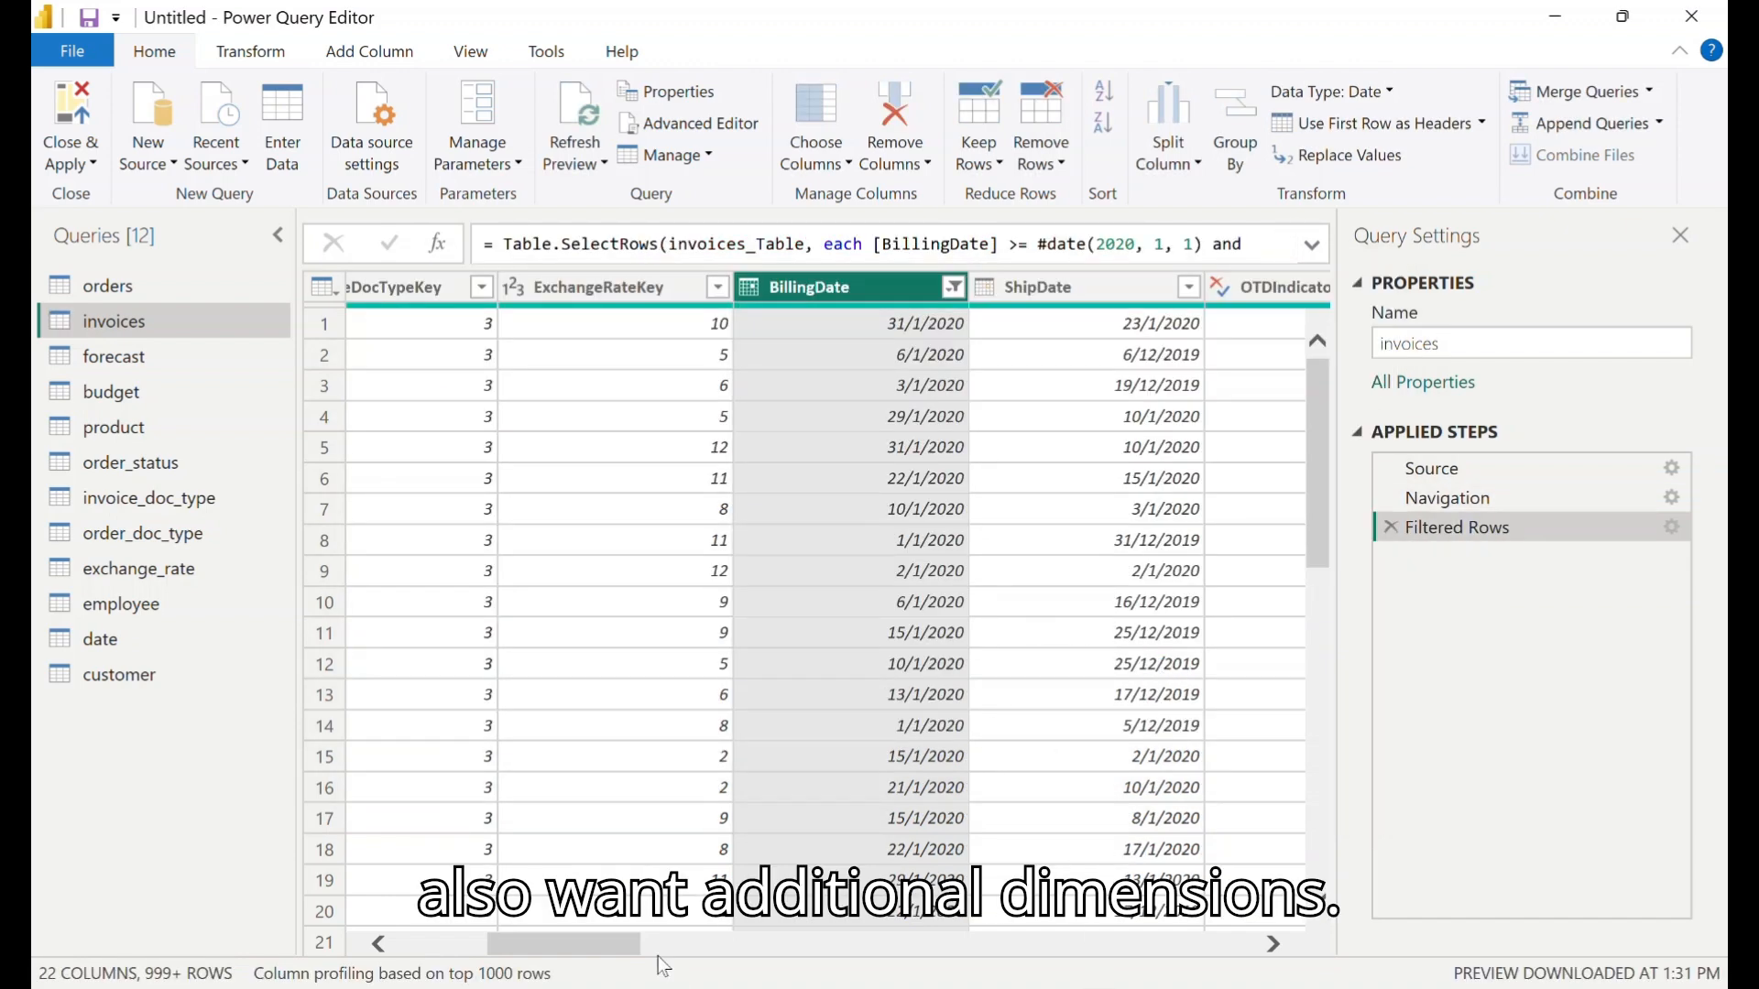
- Filter the CustomerKey column of the invoices query to keep only the value 3
{"action": "left_click_drag", "start_coordinate": [584, 951], "coordinate": [503, 970]}
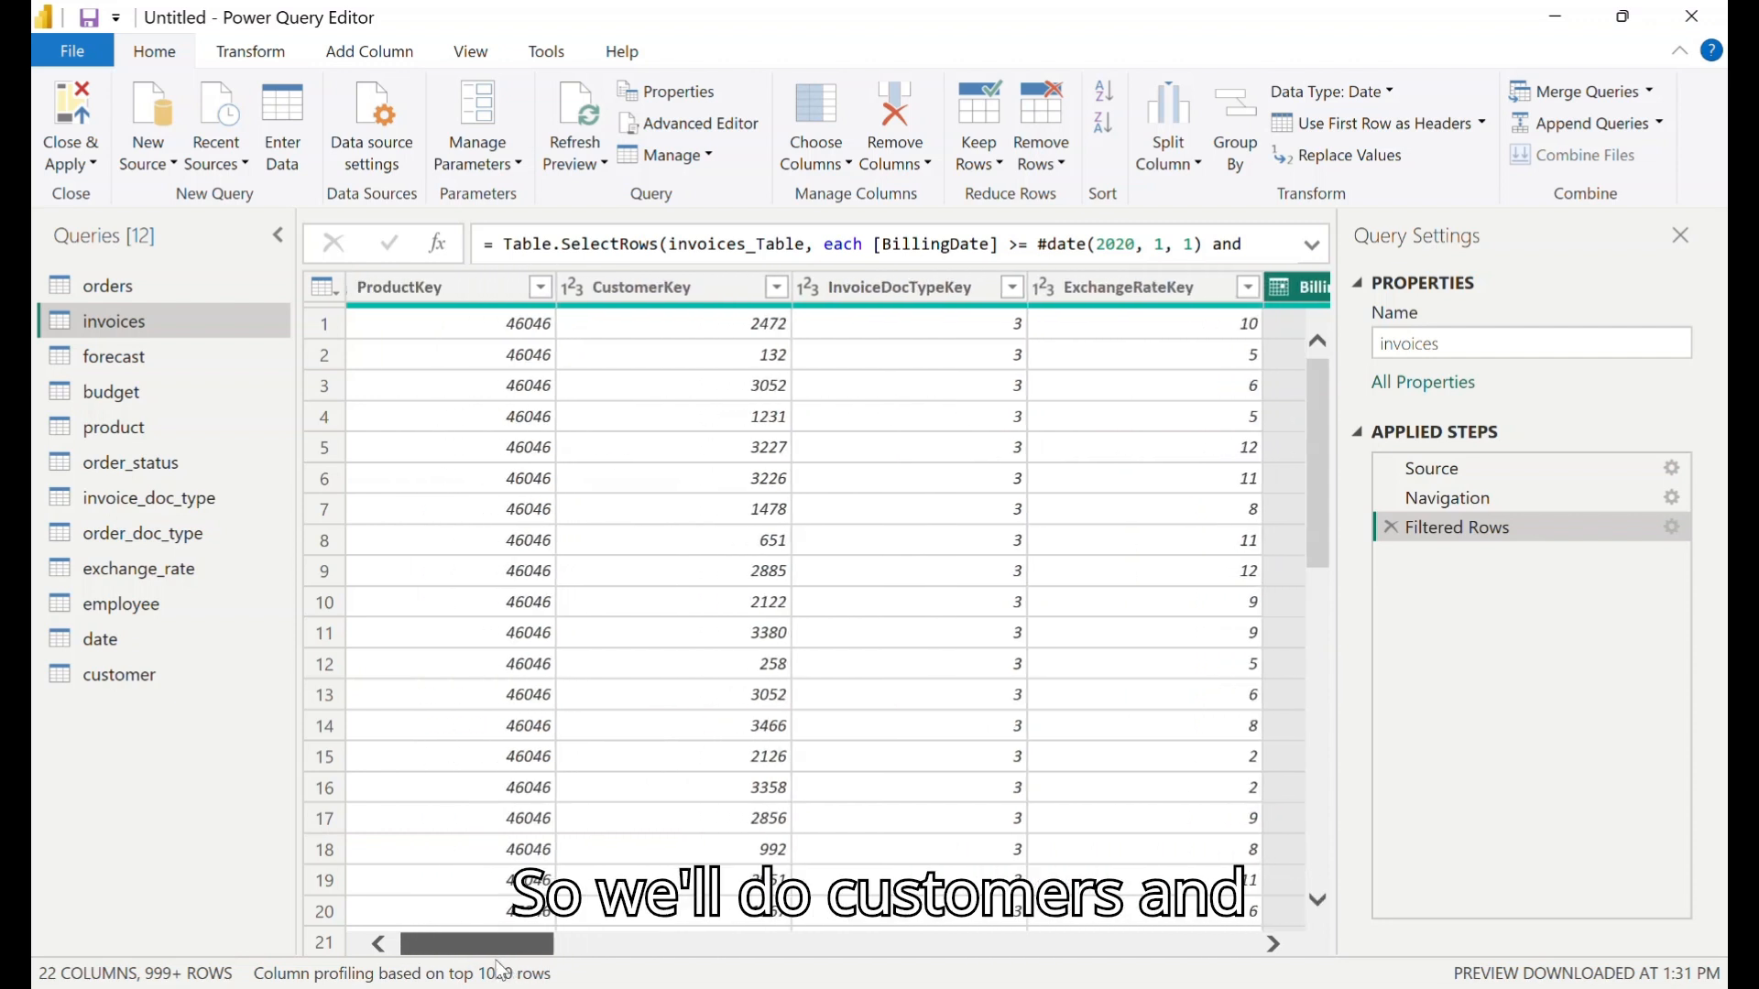
{"action": "left_click", "coordinate": [776, 288]}
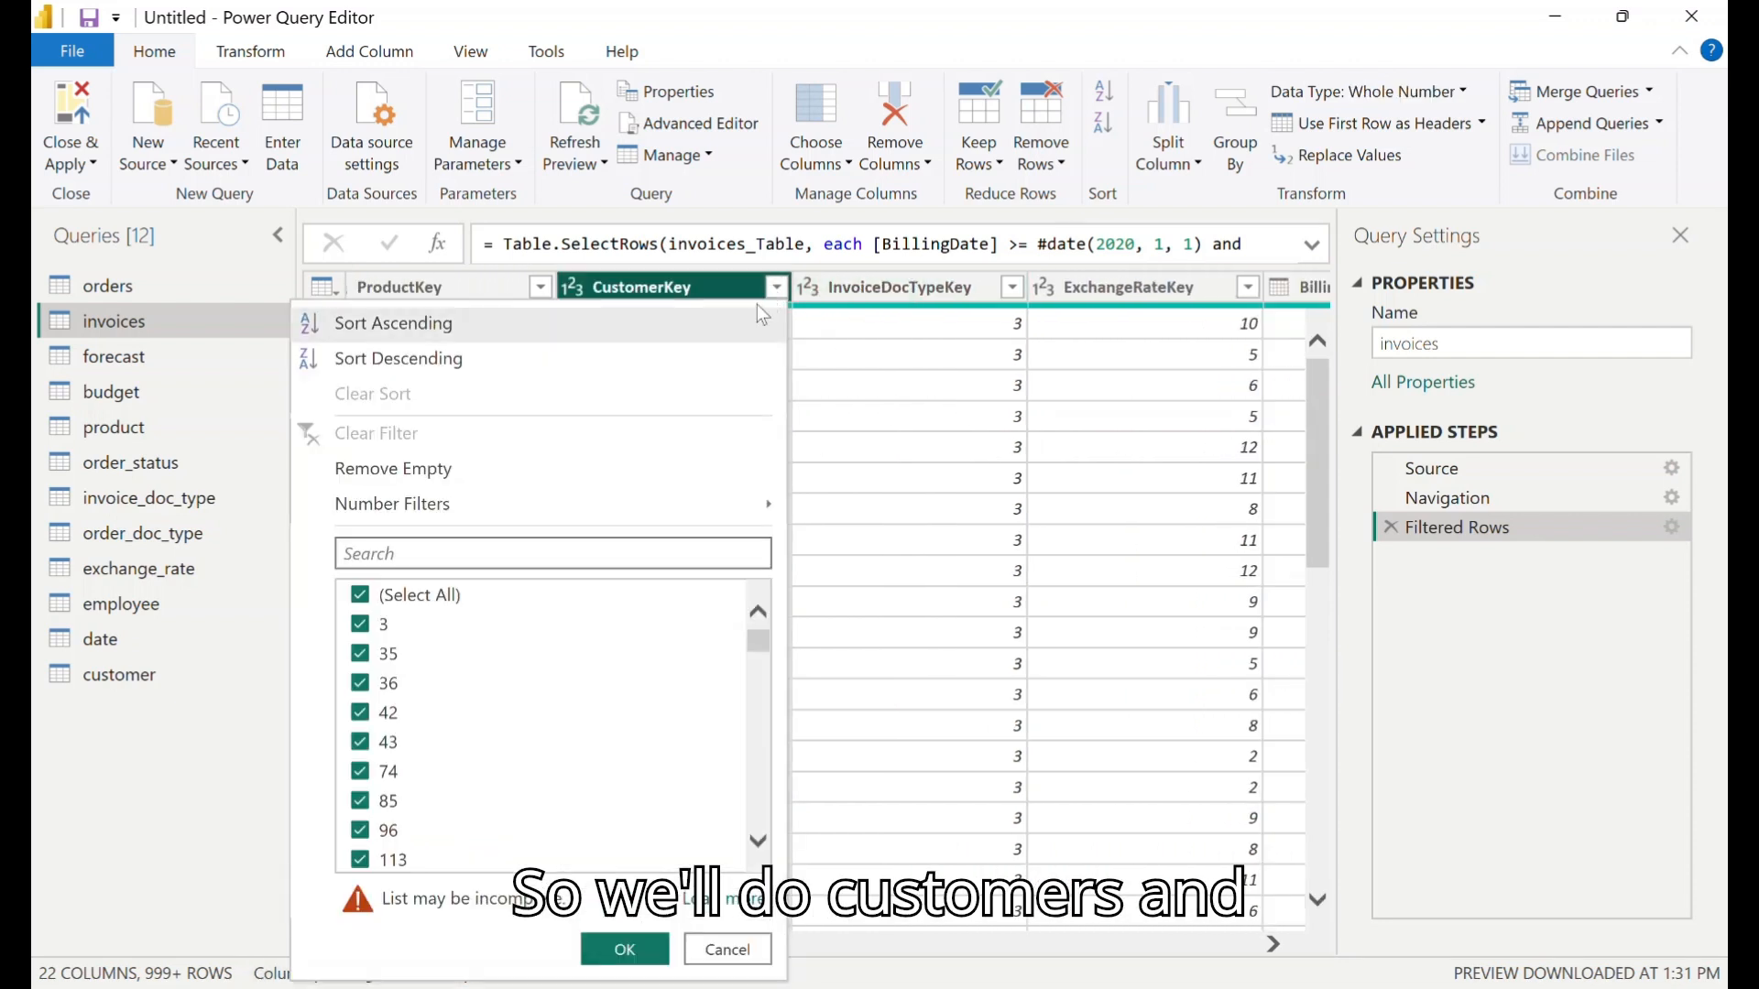
{"action": "left_click", "coordinate": [398, 596]}
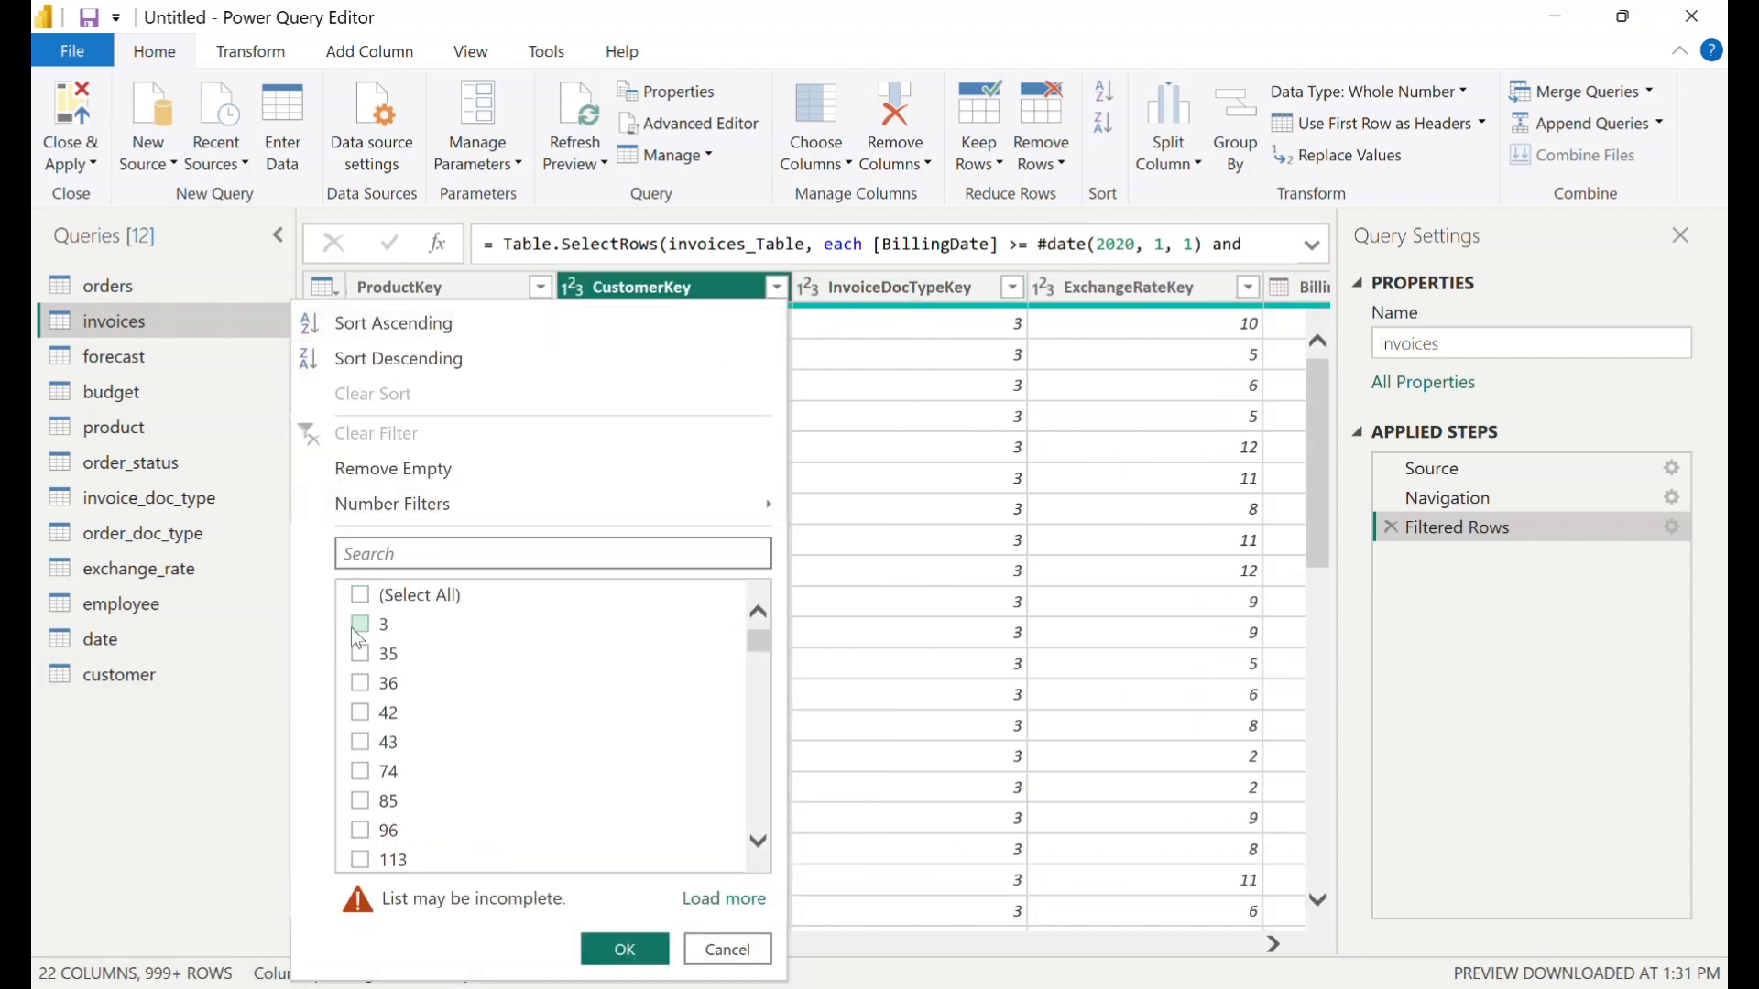
{"action": "left_click", "coordinate": [360, 626]}
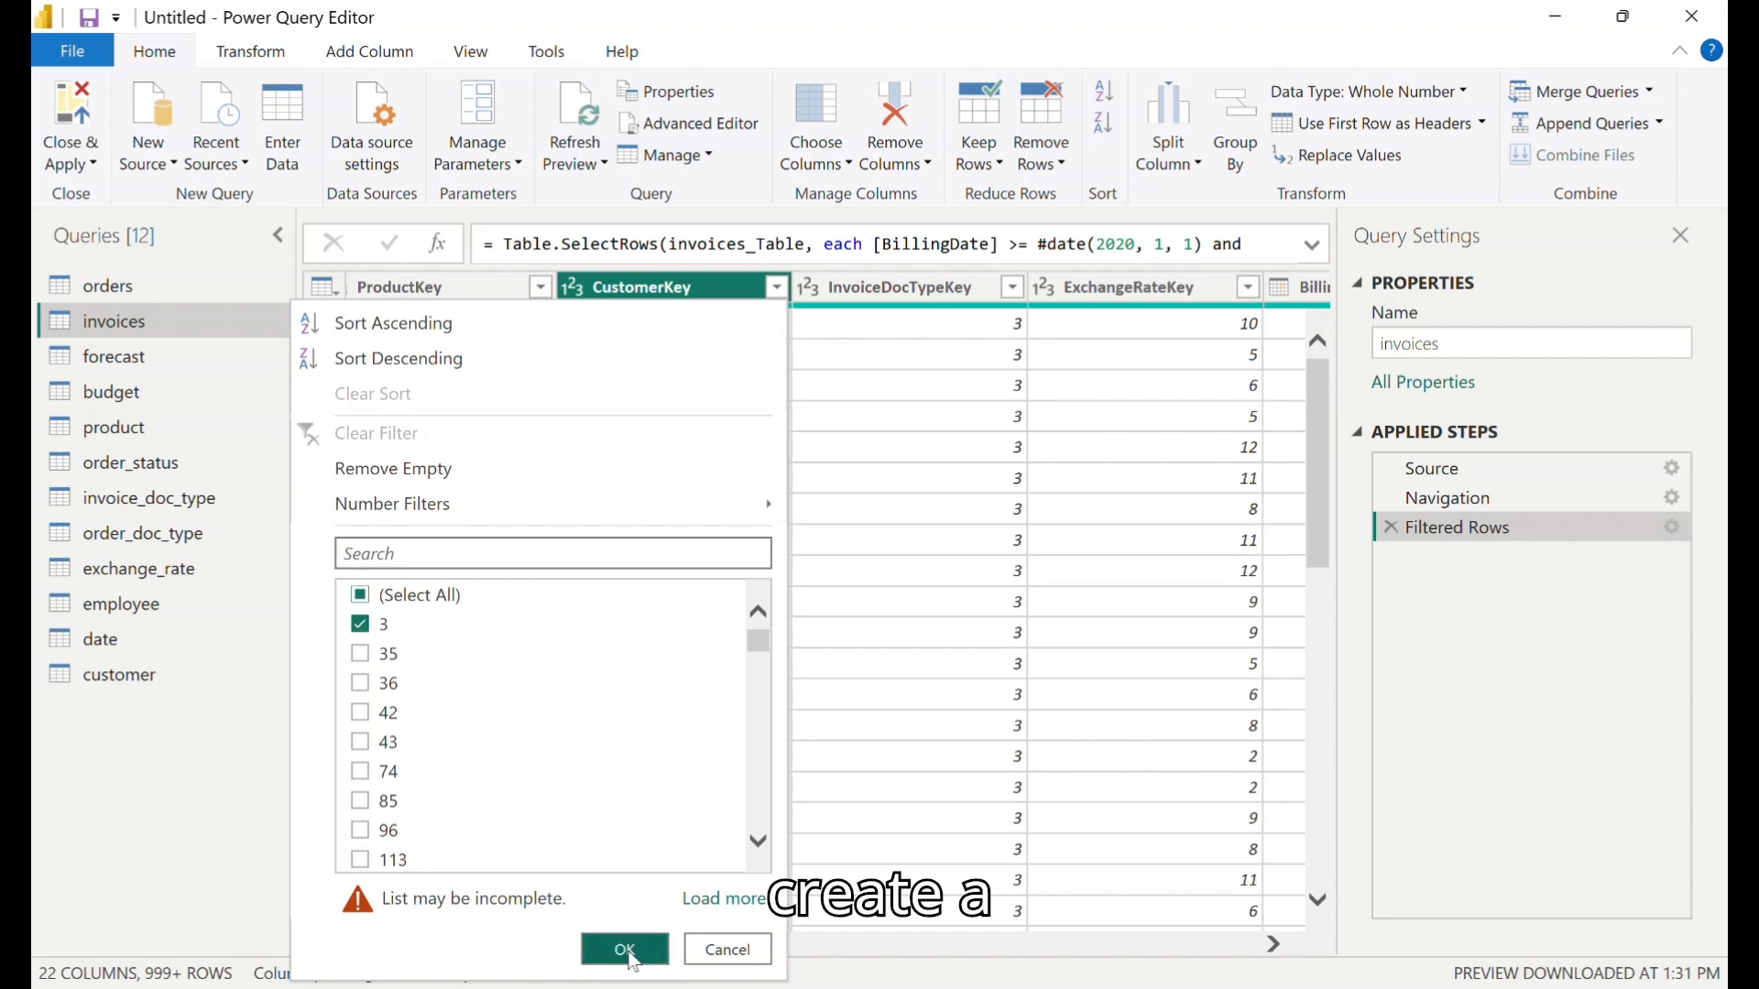
{"action": "left_click", "coordinate": [604, 950]}
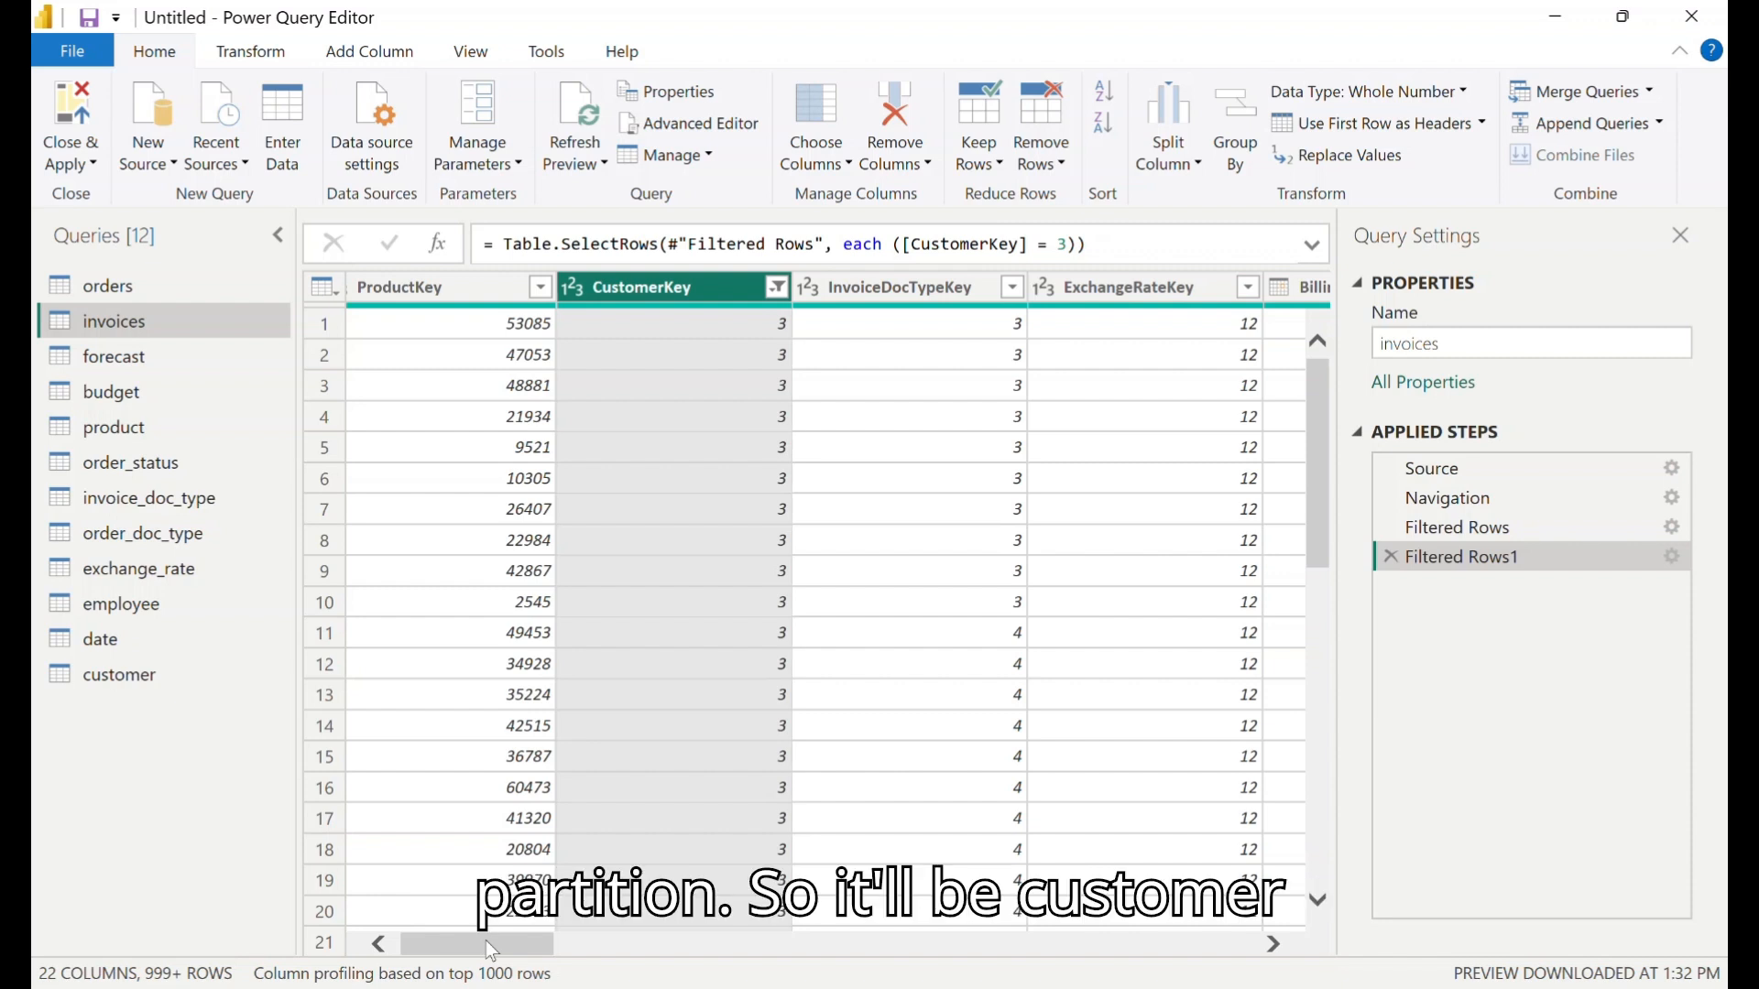
- Copy the filtered query's full M code from the Advanced Editor and replace the invoices partition's M expression with it in Tabular Editor 3
{"action": "mouse_move", "coordinate": [492, 953]}
{"action": "left_mouse_down"}
{"action": "mouse_move", "coordinate": [694, 952]}
{"action": "mouse_move", "coordinate": [745, 931]}
{"action": "mouse_move", "coordinate": [469, 927]}
{"action": "left_mouse_up"}
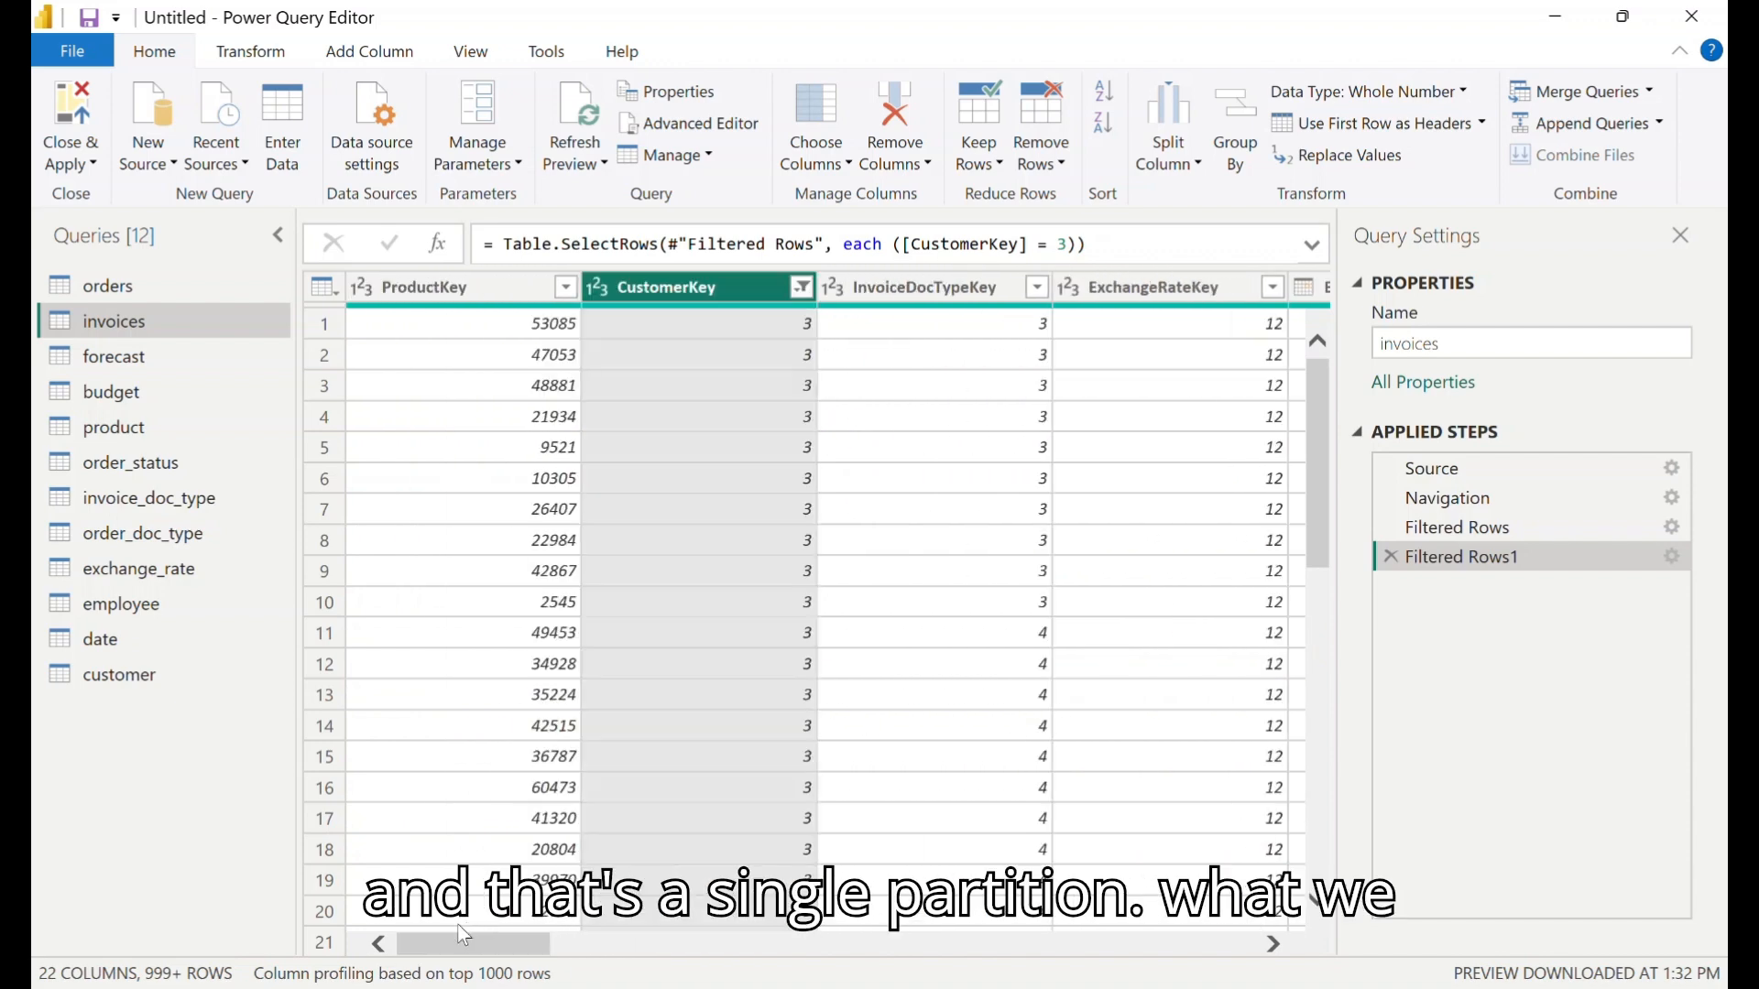
{"action": "left_click", "coordinate": [696, 124]}
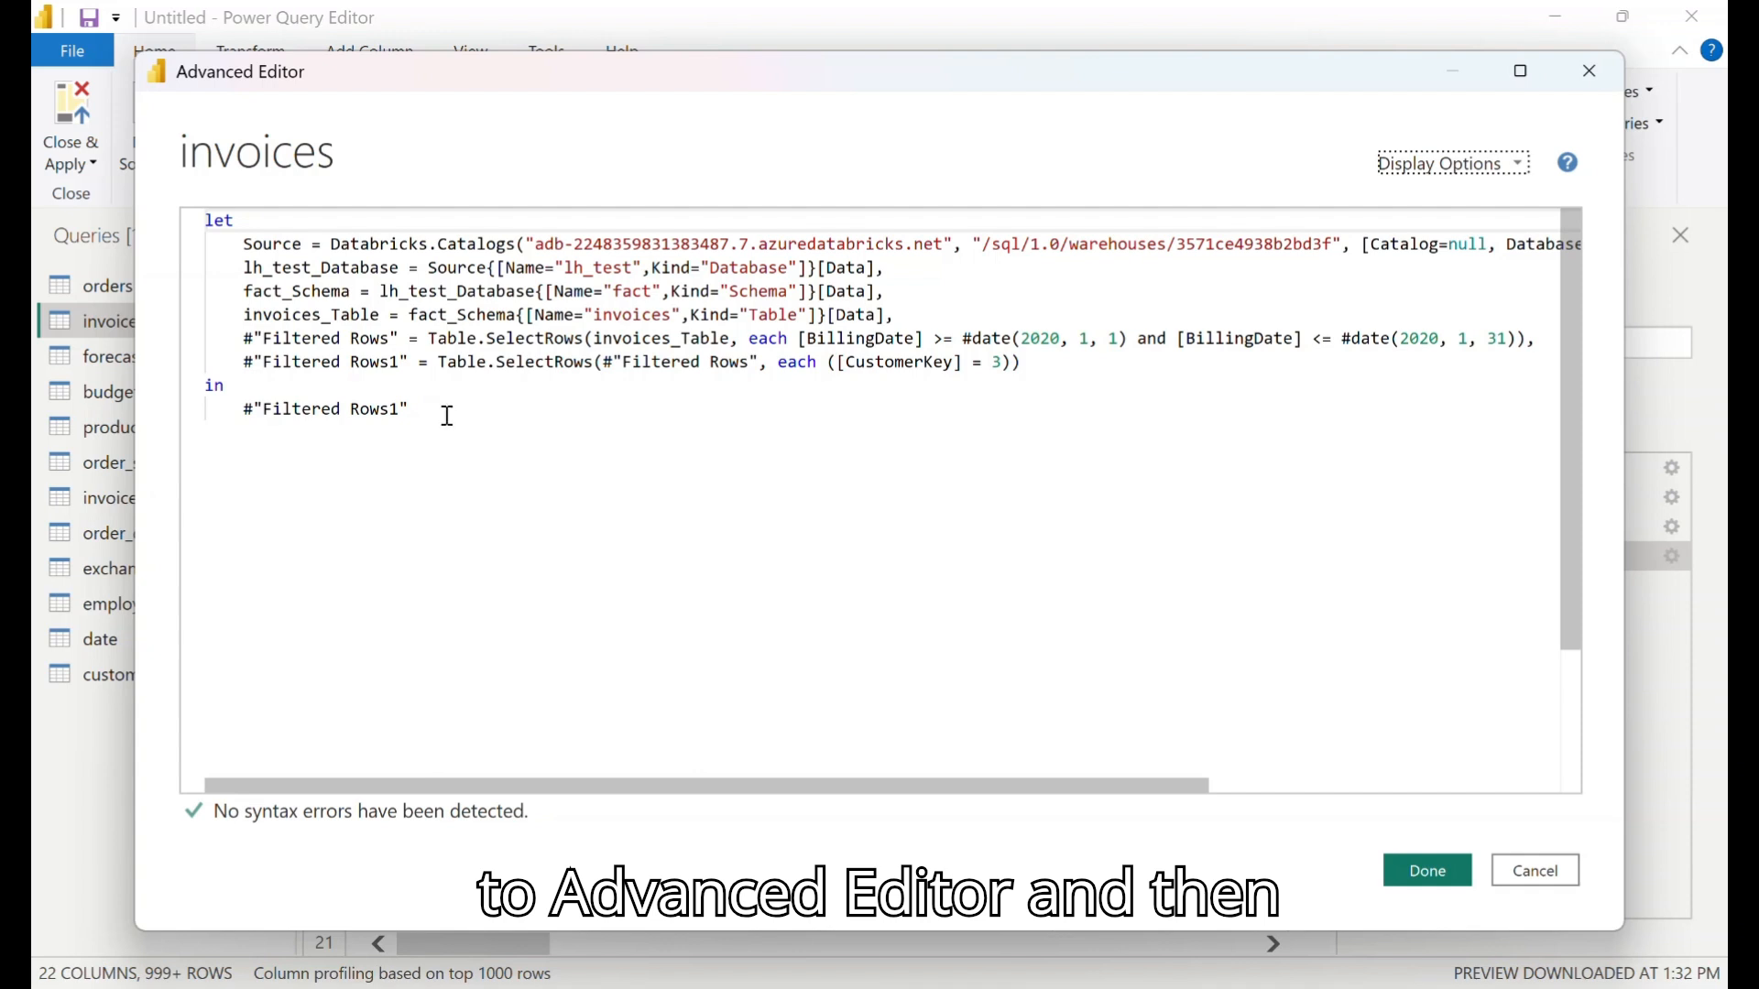
{"action": "left_click", "coordinate": [446, 410]}
{"action": "key", "text": "ctrl+a"}
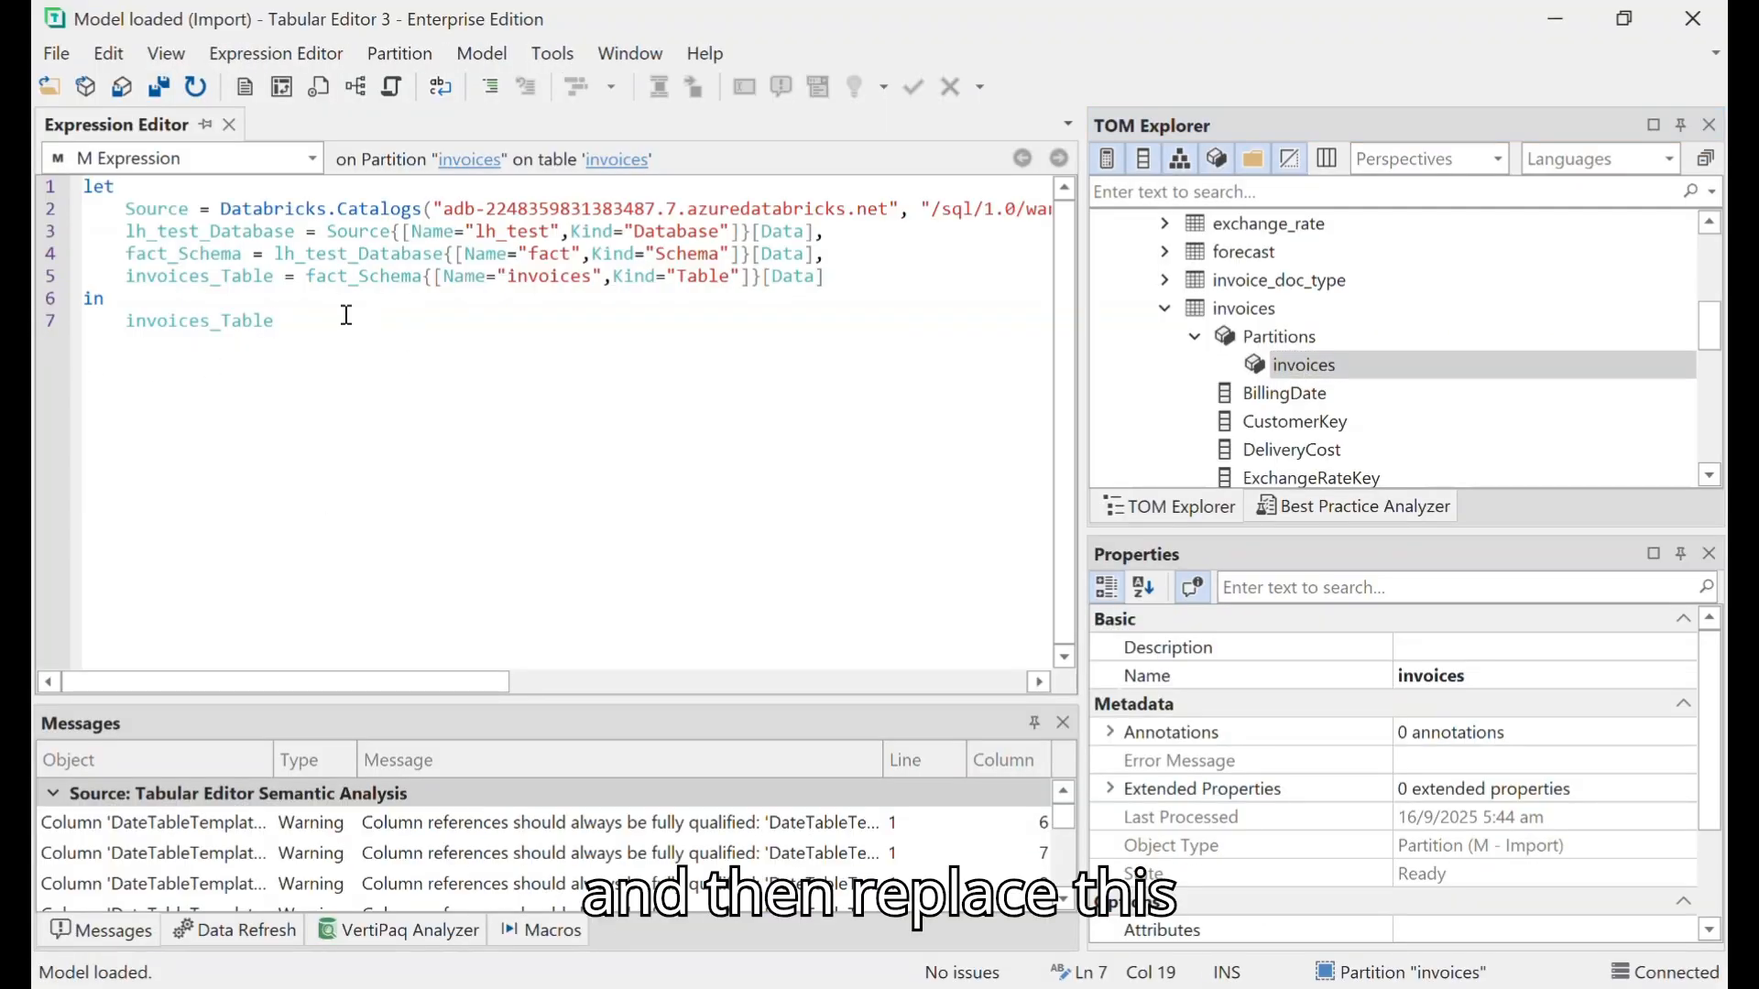
{"action": "left_click_drag", "start_coordinate": [345, 316], "coordinate": [38, 133]}
{"action": "key", "text": "ctrl+v"}
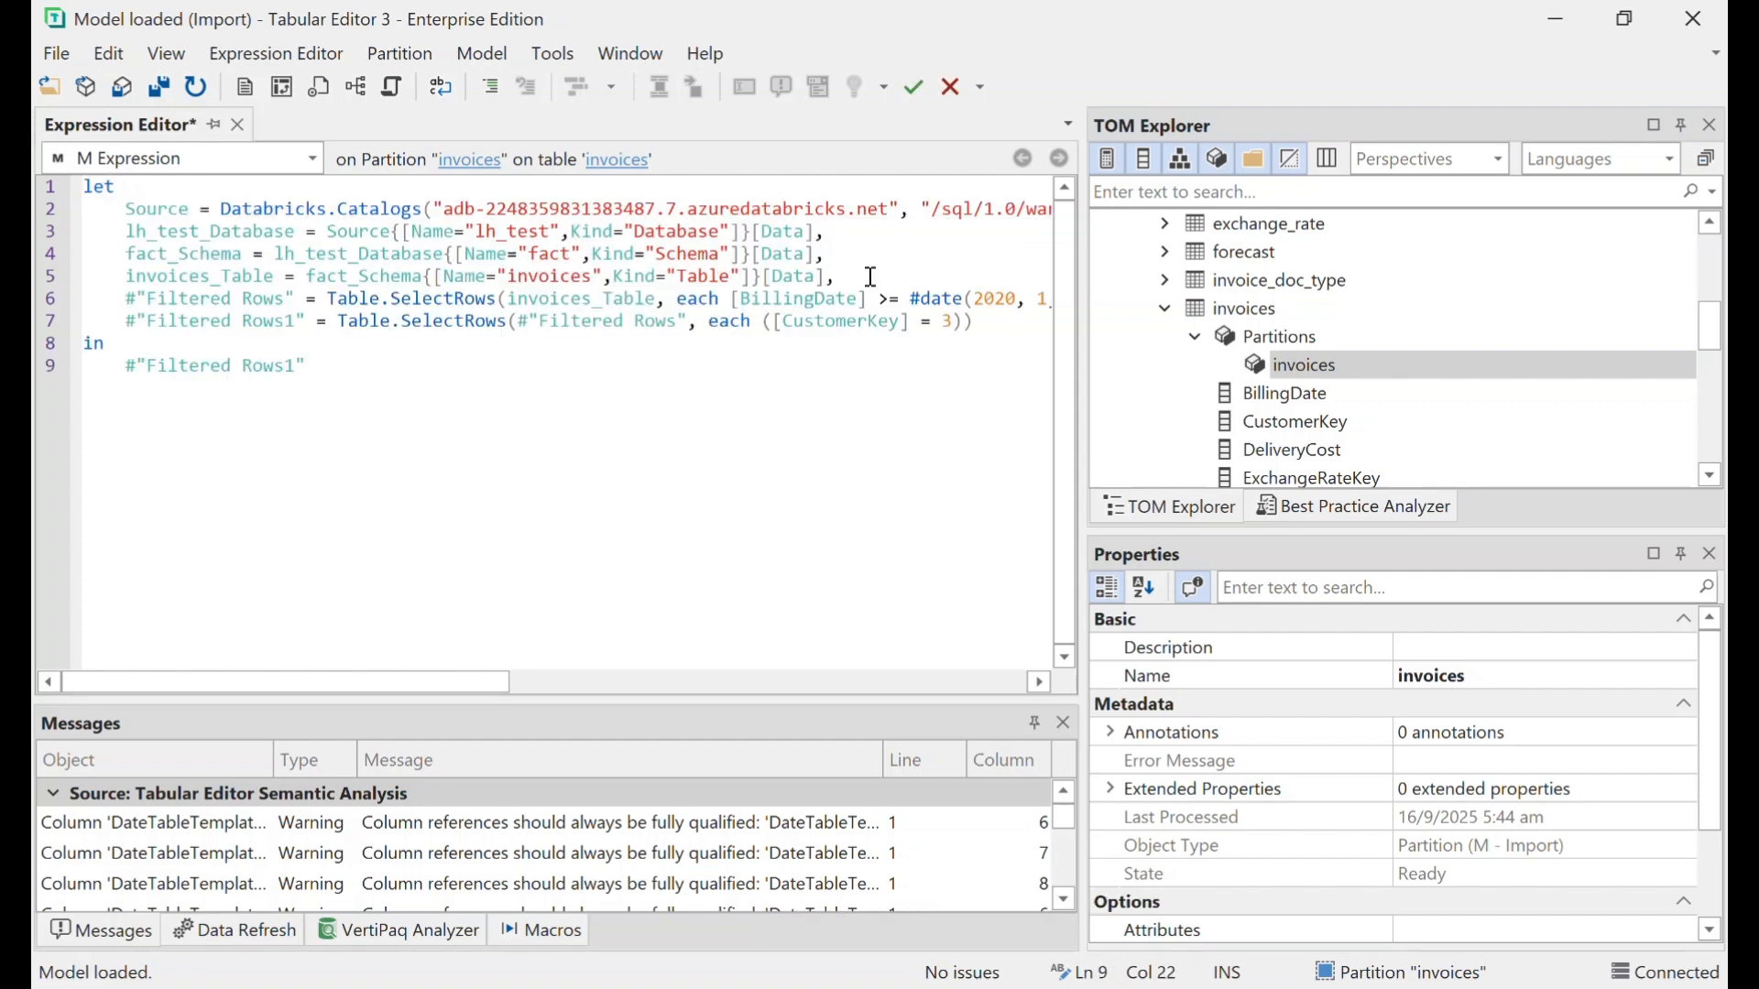
- Duplicate the invoices partition and open the copy's name for editing
{"action": "right_click", "coordinate": [1310, 365]}
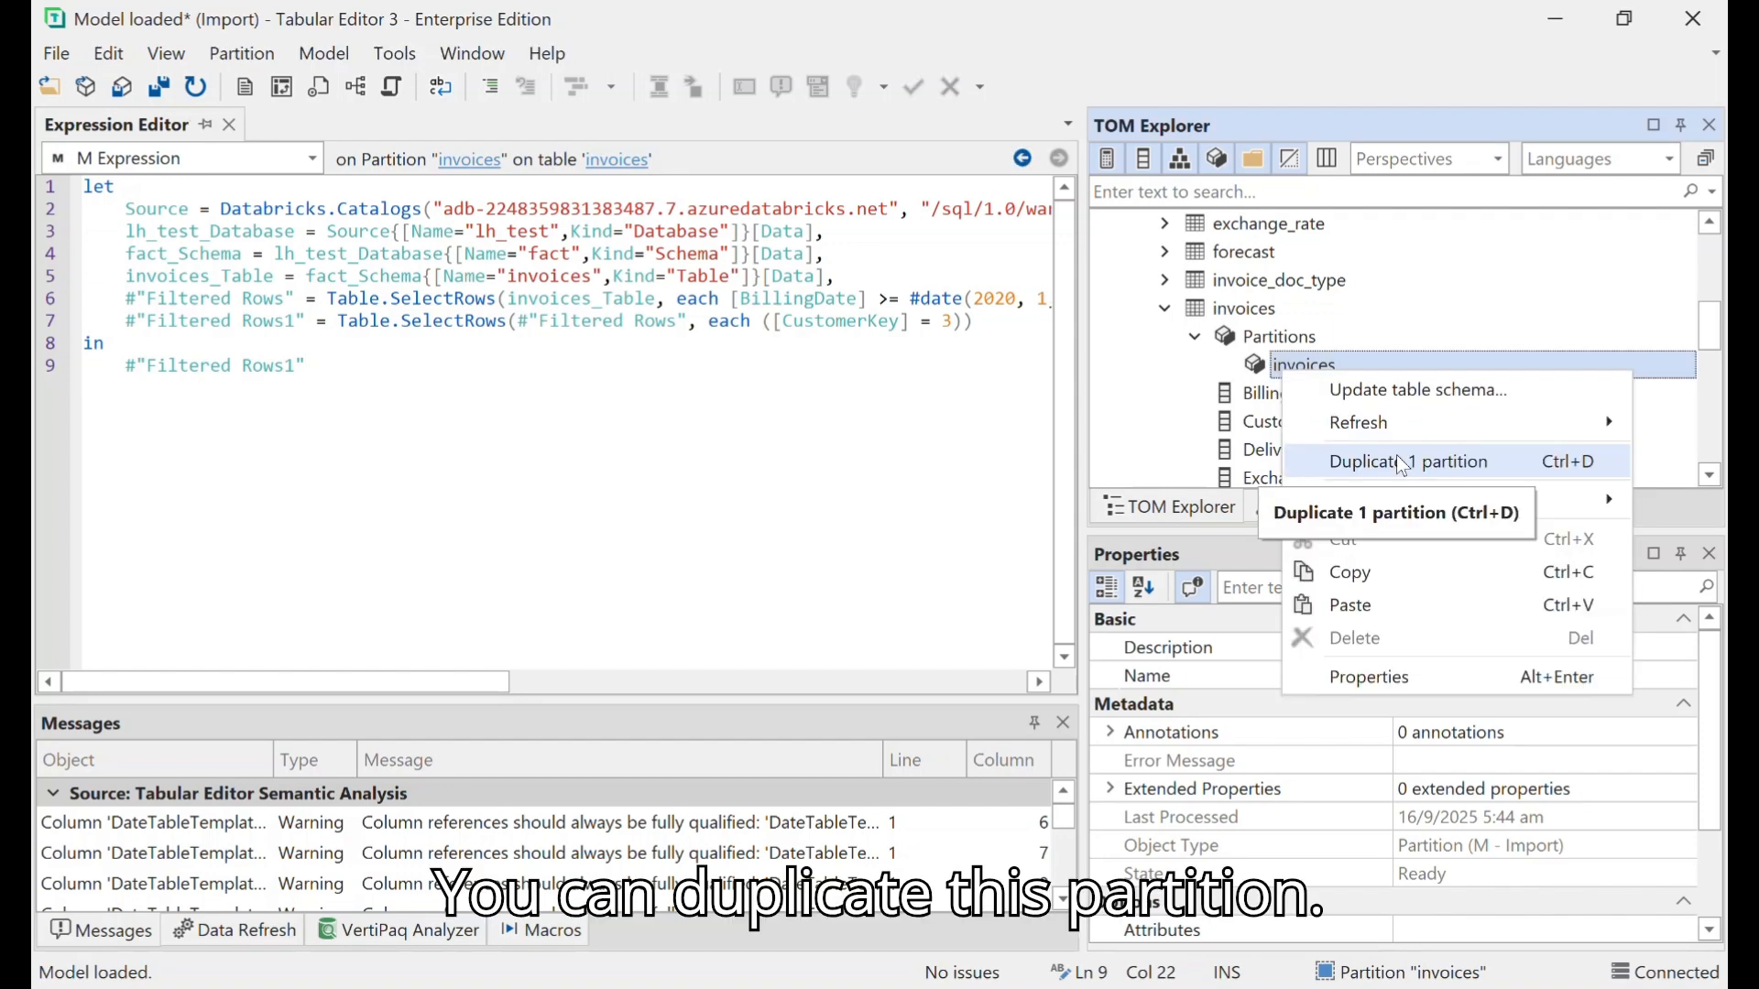
{"action": "left_click", "coordinate": [1397, 454]}
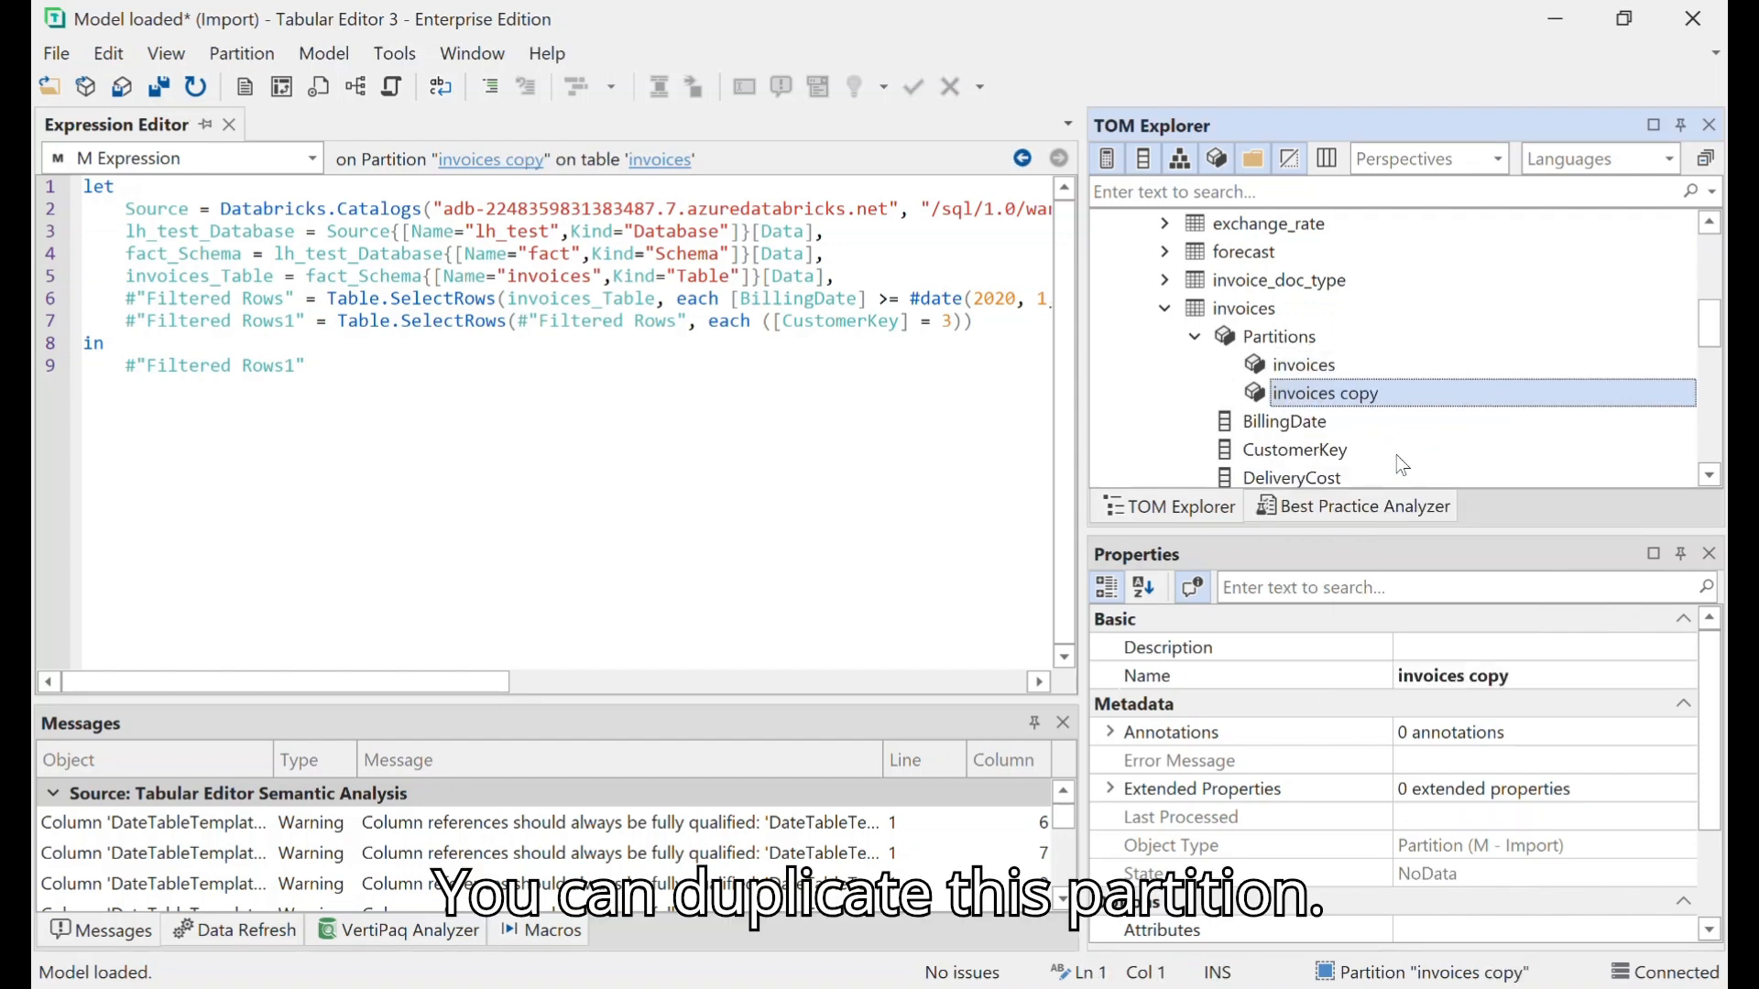
{"action": "left_click", "coordinate": [1301, 393]}
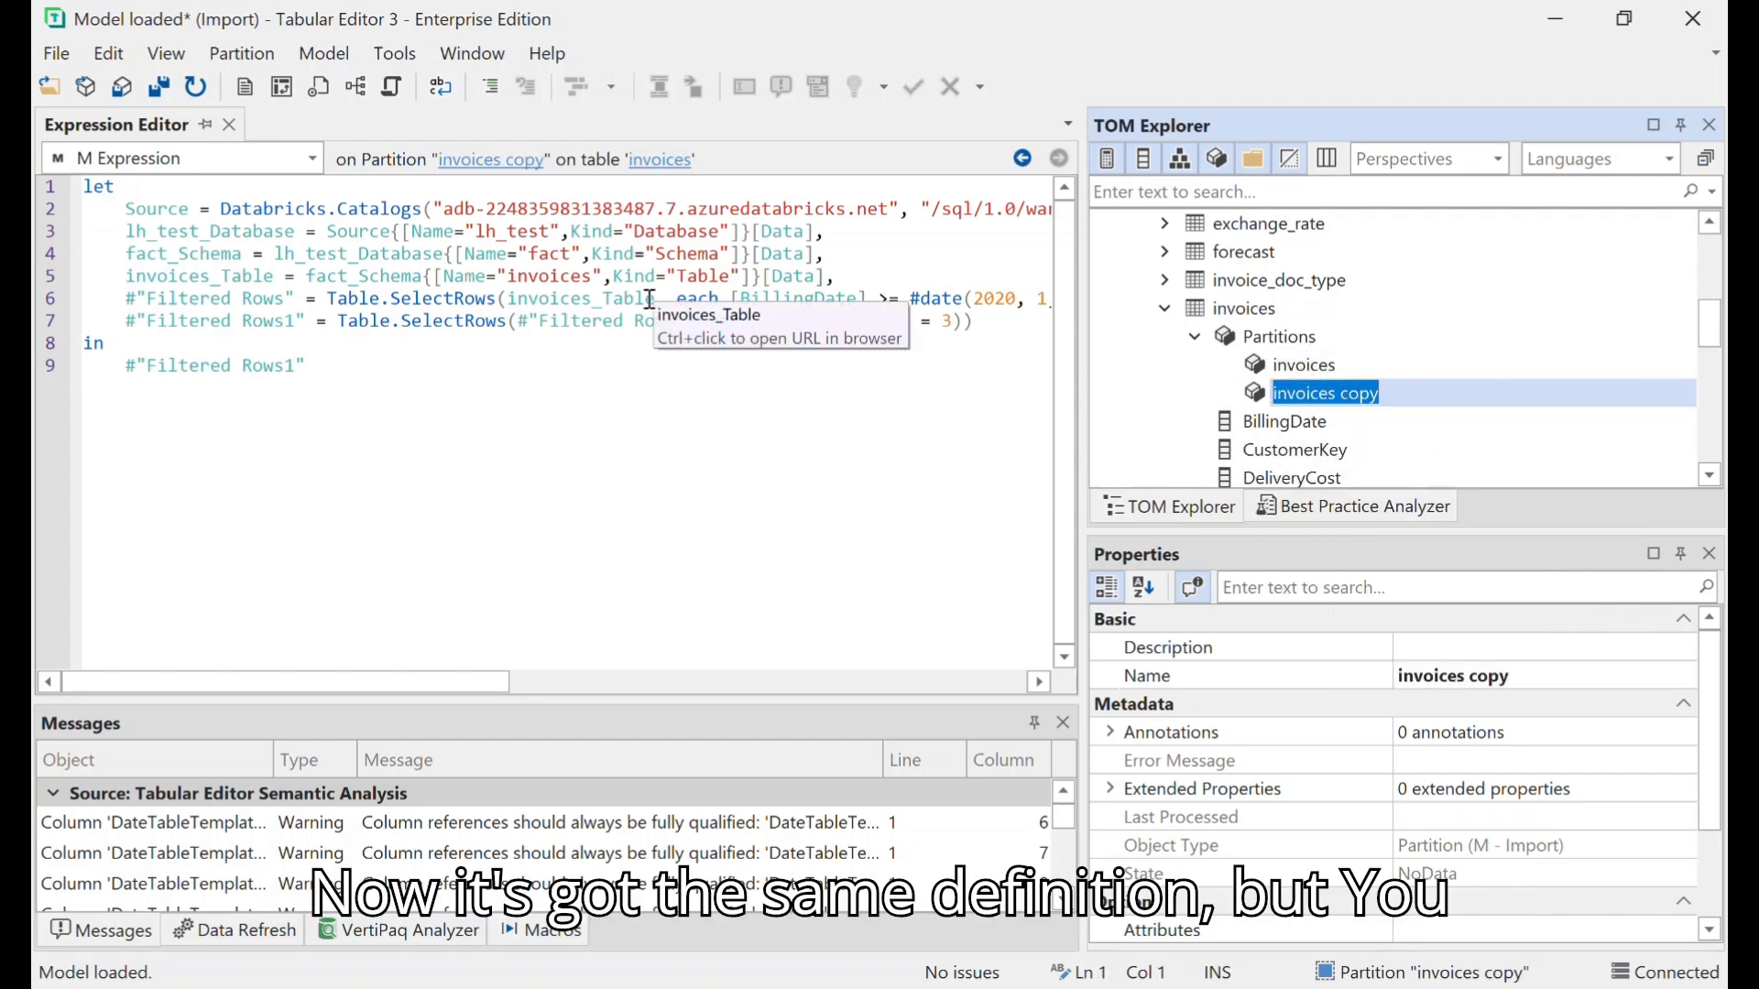
- Change the CustomerKey filter value in the invoices copy partition's M expression to 35
{"action": "left_click", "coordinate": [867, 516]}
{"action": "left_click", "coordinate": [1315, 400]}
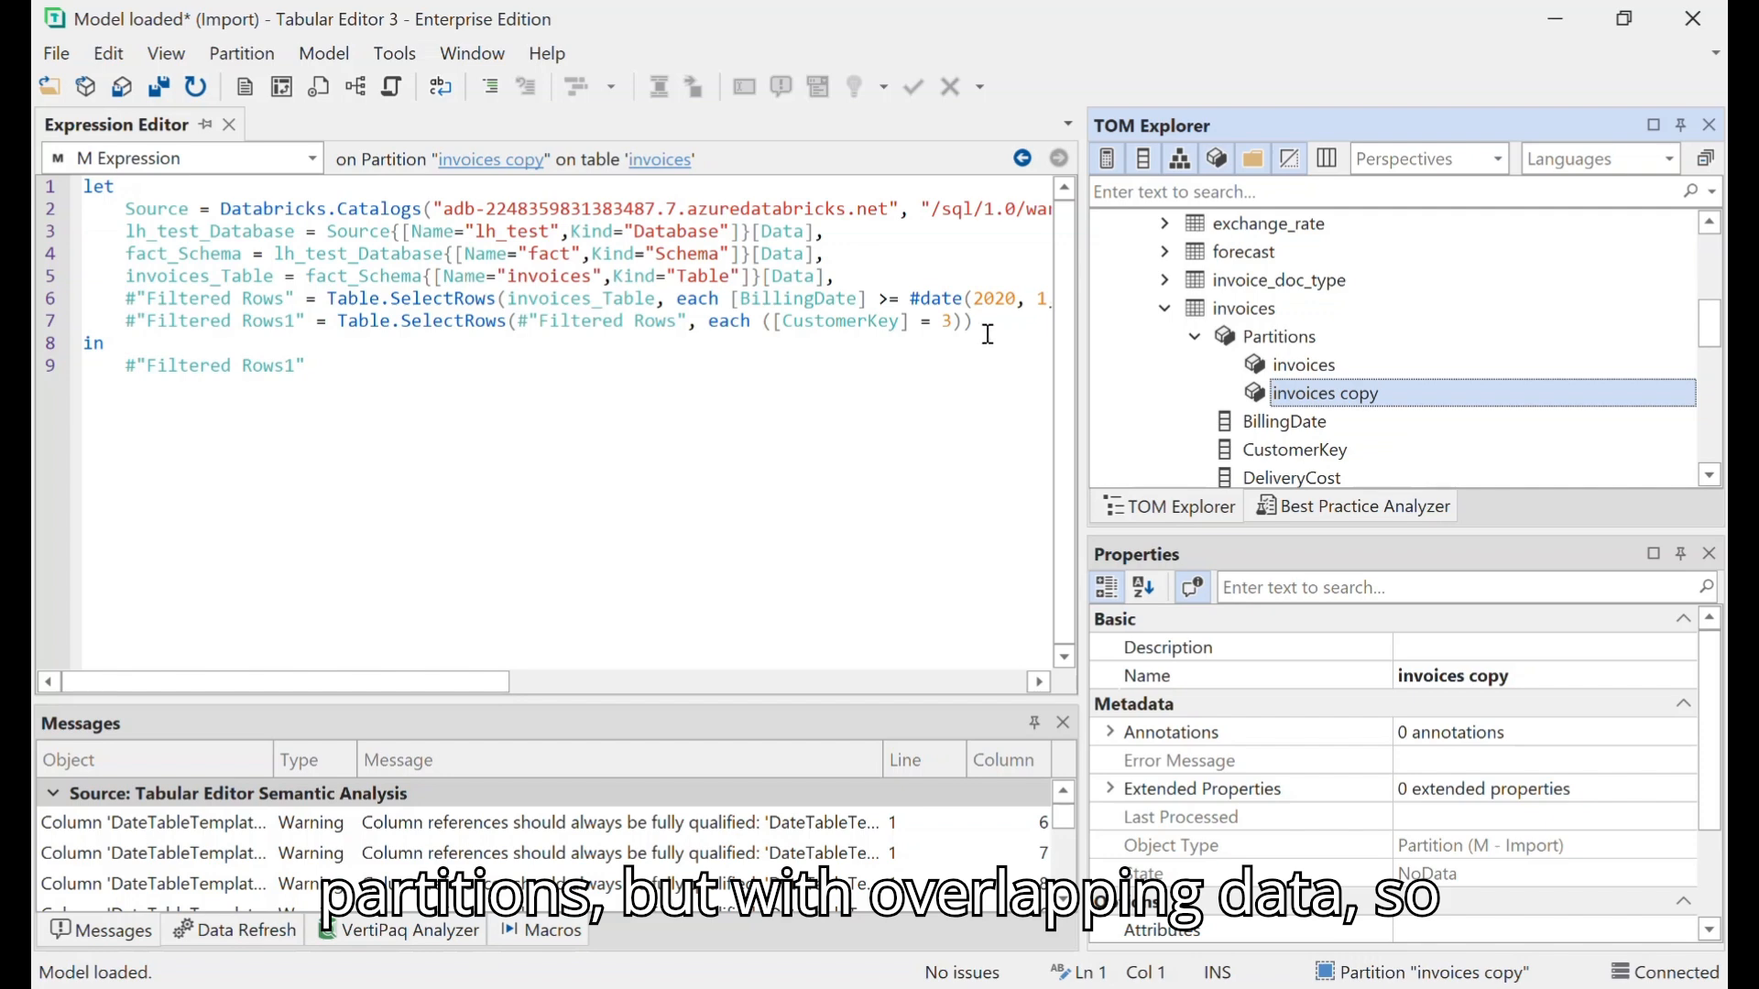
{"action": "left_click", "coordinate": [950, 322]}
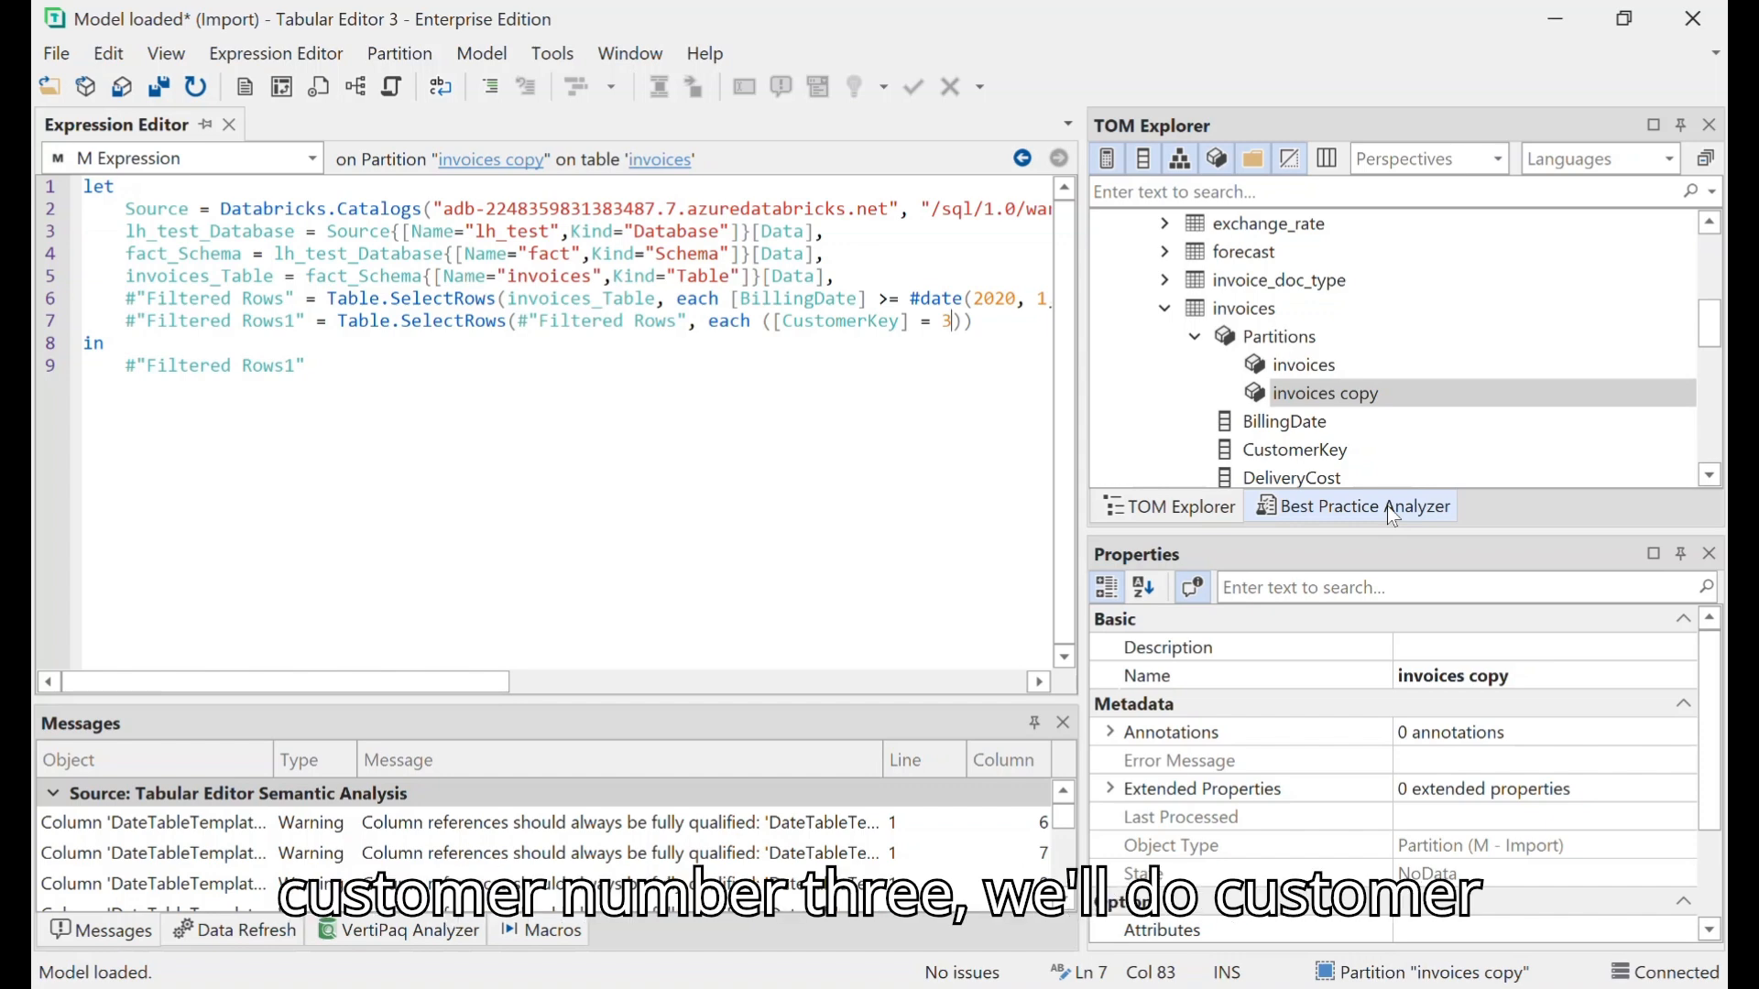
{"action": "type", "text": "5"}
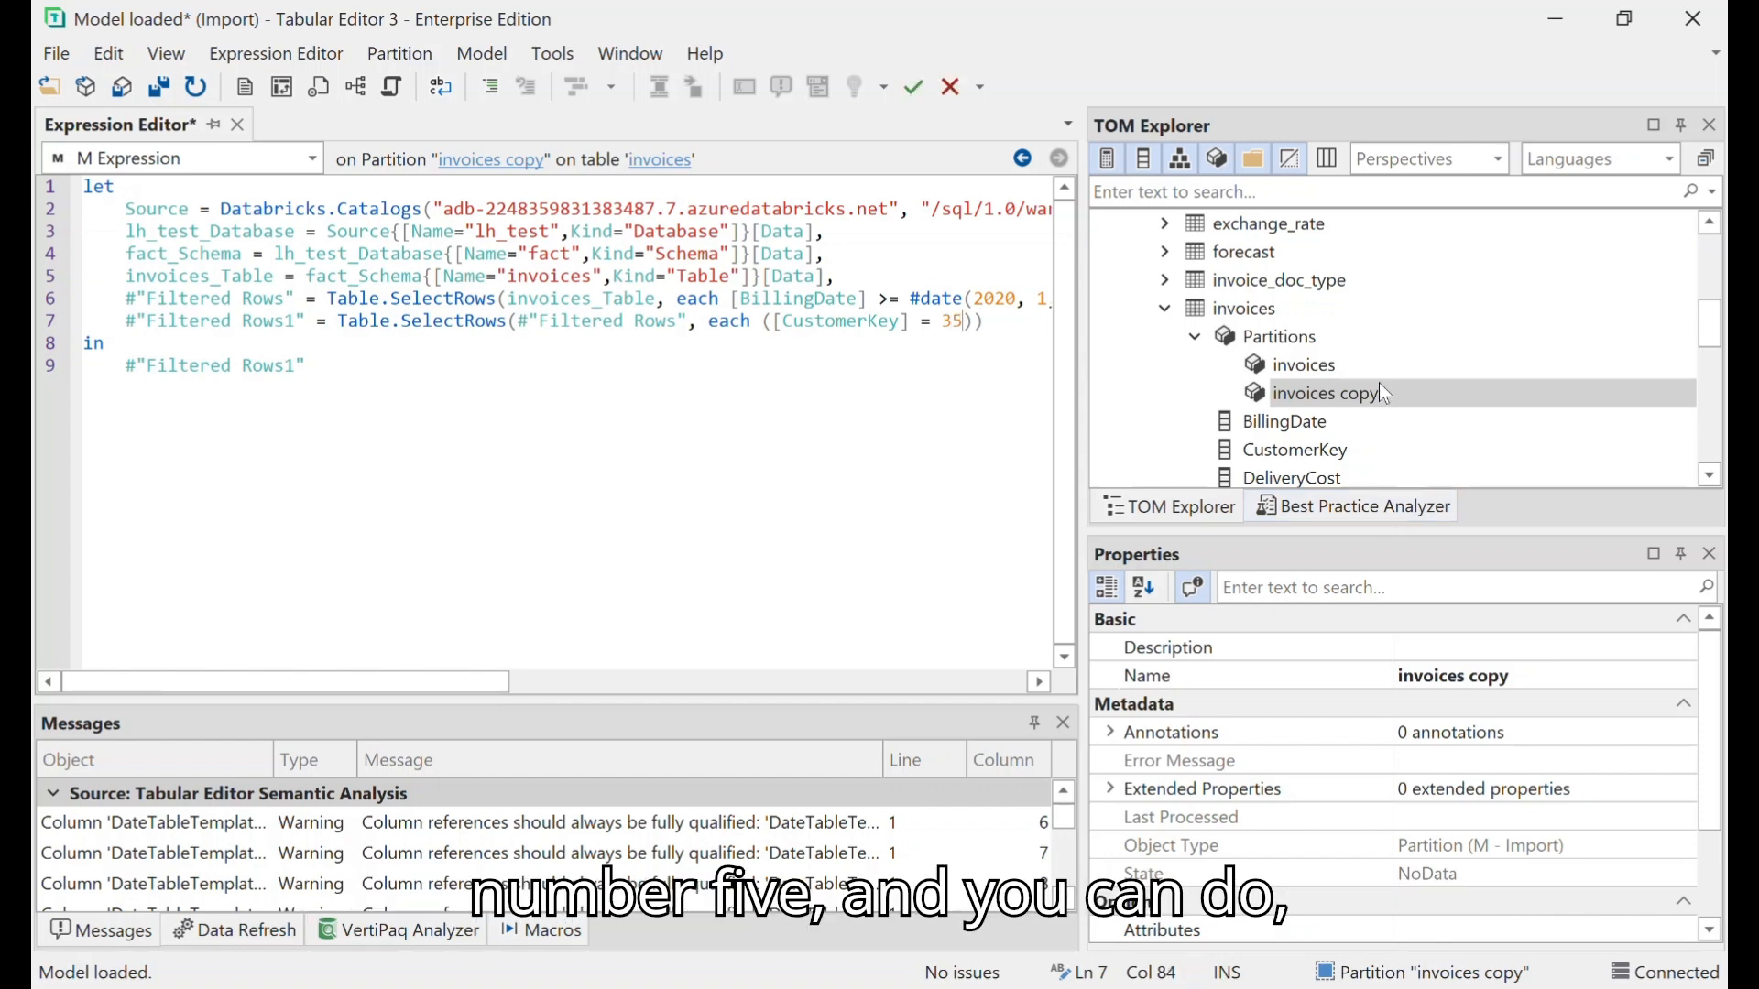
- Duplicate the invoices copy partition and set the year of both BillingDate filter dates in the new copy's M expression to 2021
{"action": "right_click", "coordinate": [1365, 394]}
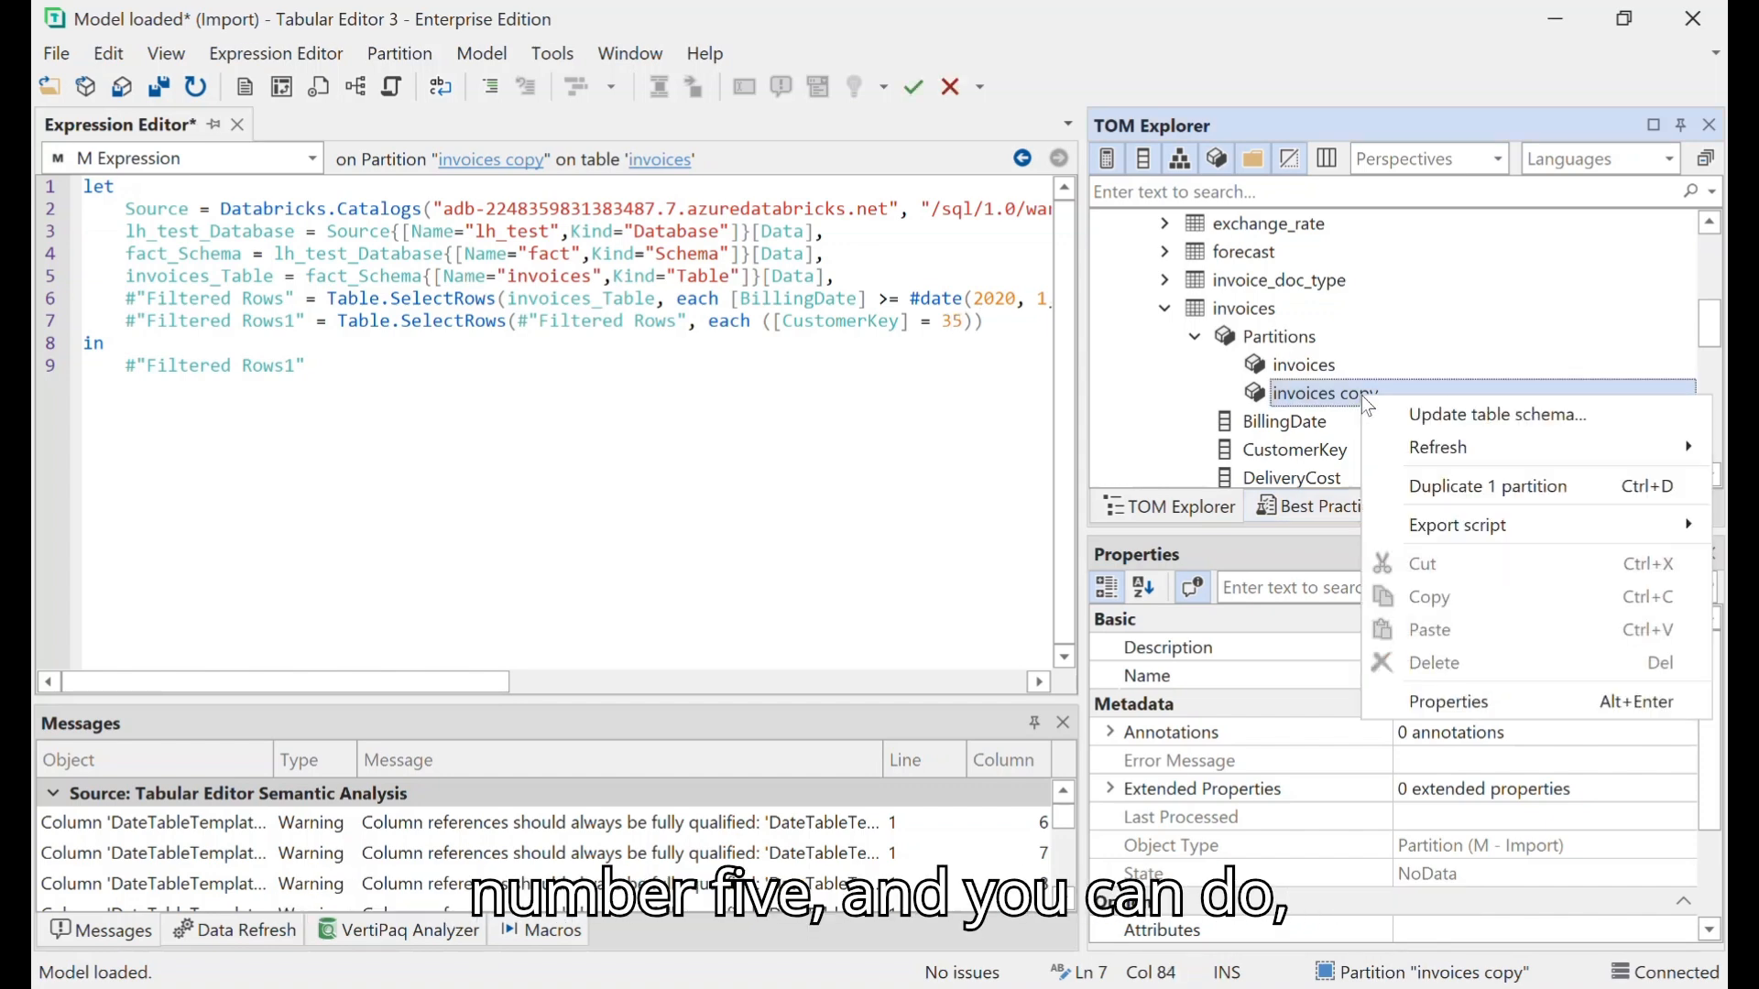
{"action": "left_click", "coordinate": [1493, 488]}
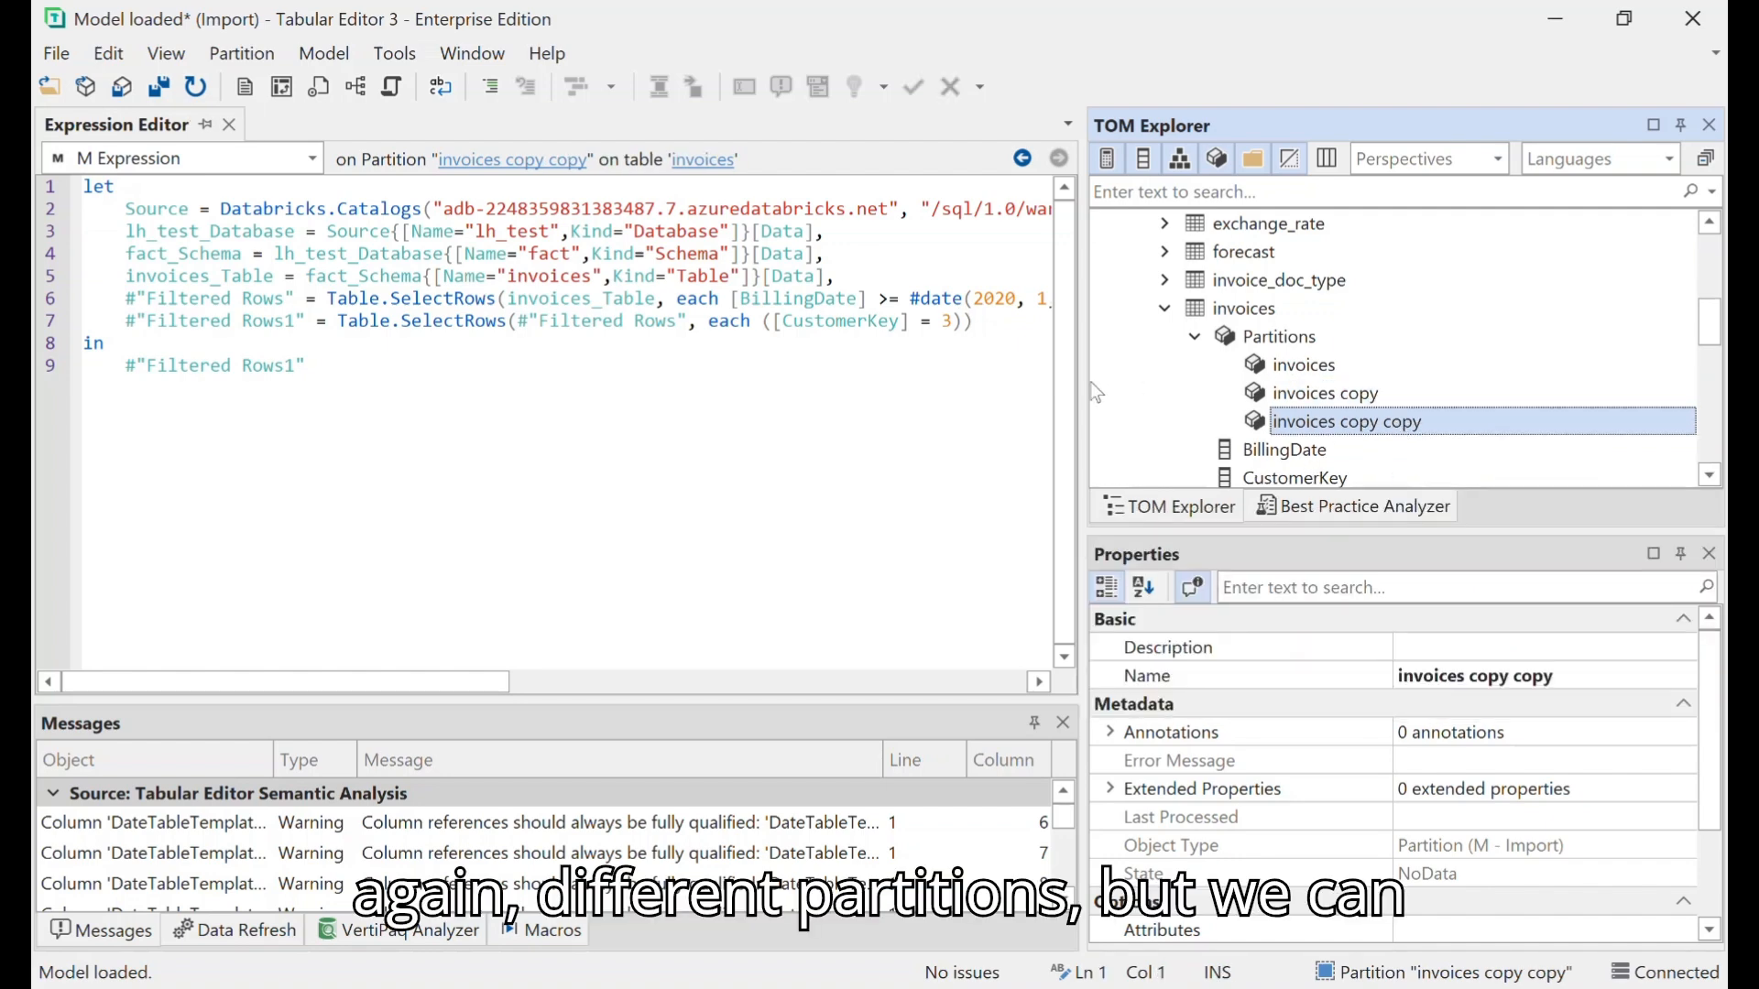
{"action": "key", "text": "BackSpace"}
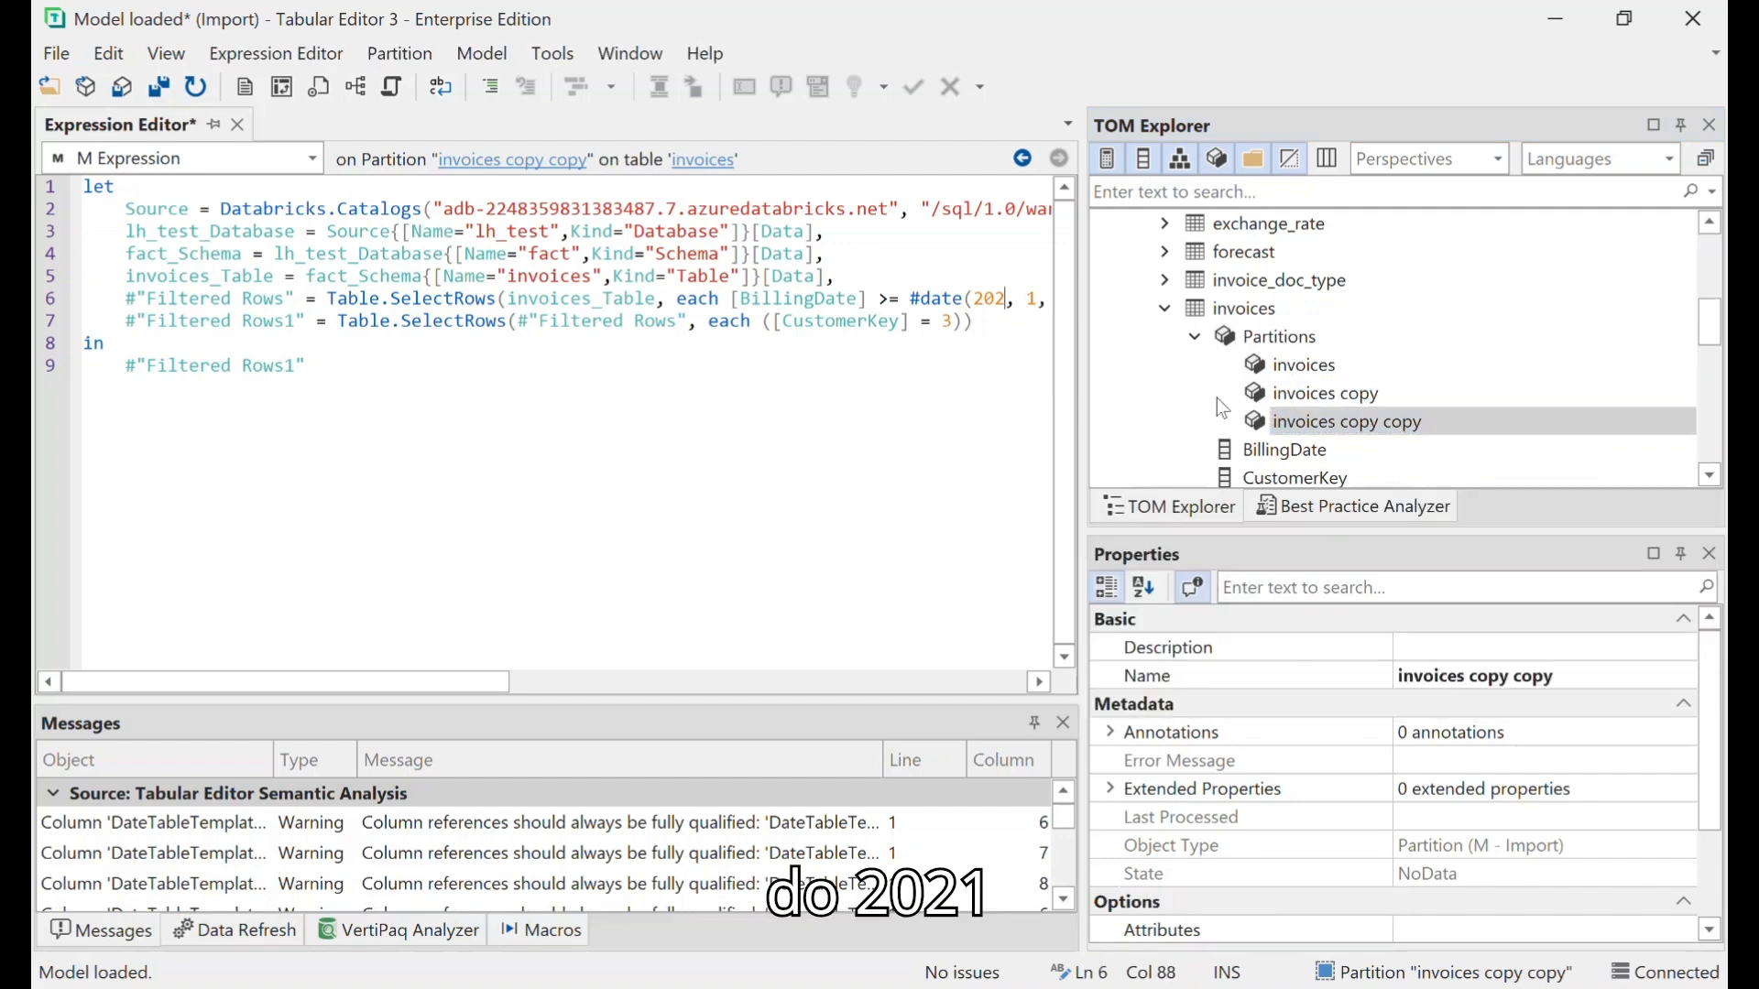
{"action": "type", "text": "1"}
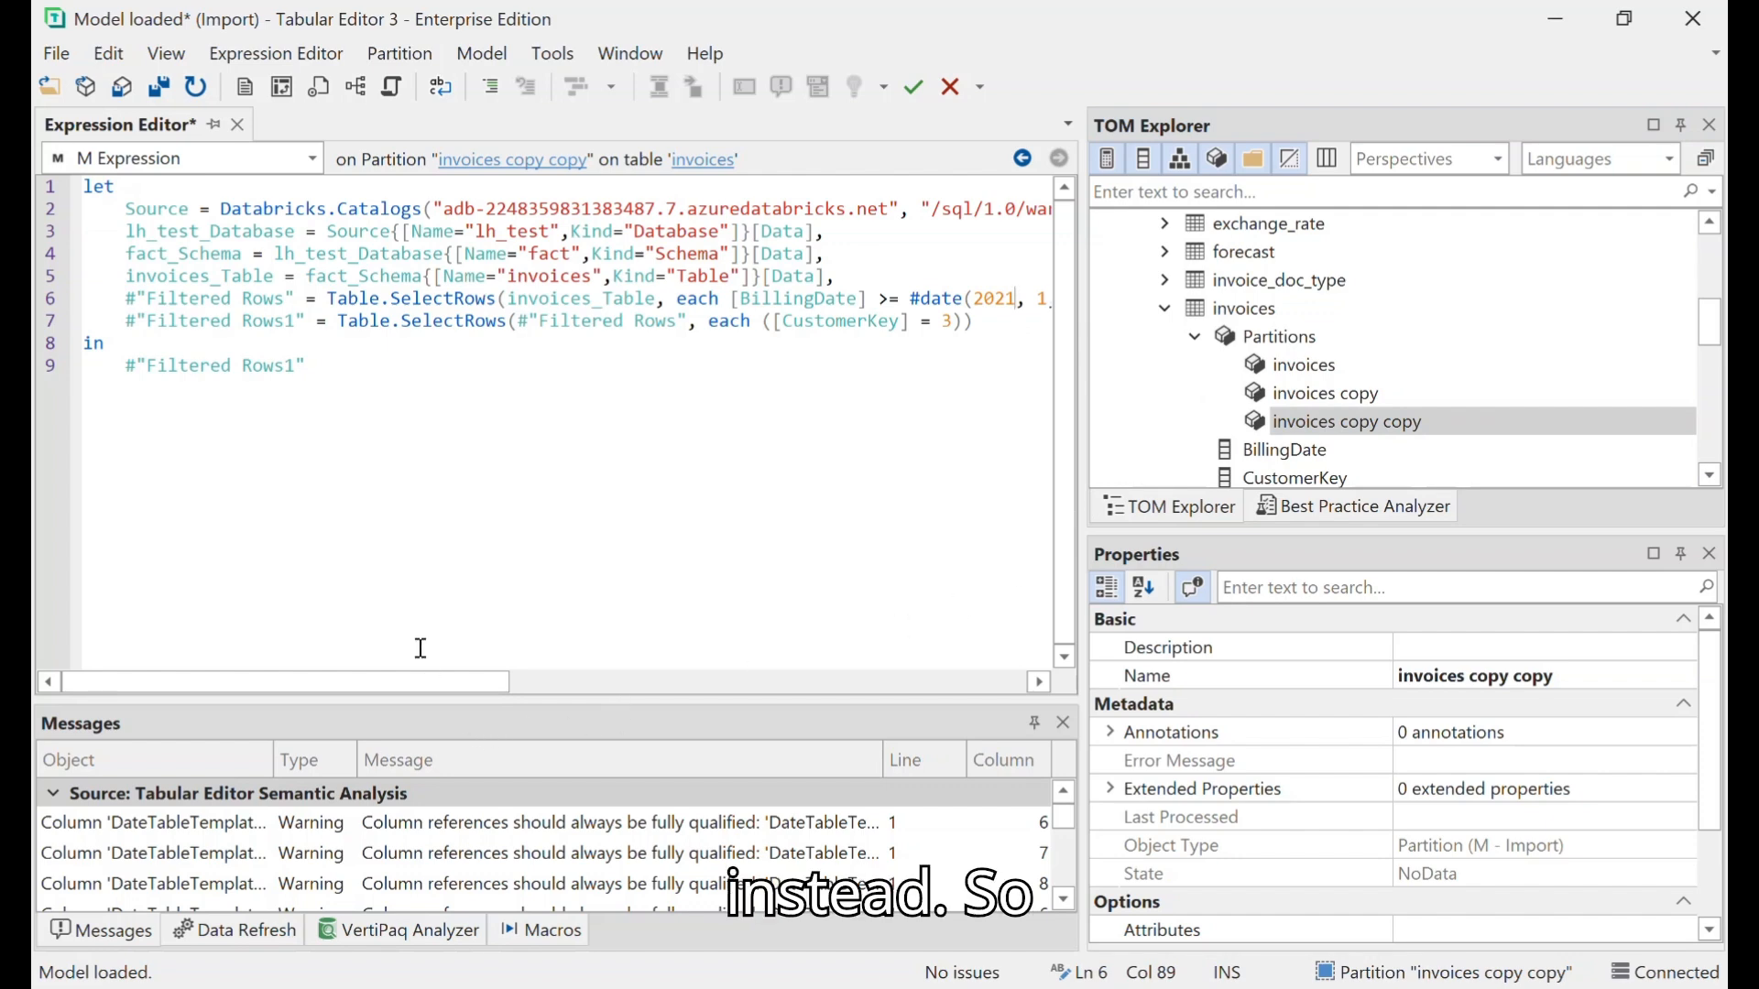
{"action": "left_click_drag", "start_coordinate": [449, 689], "coordinate": [713, 685]}
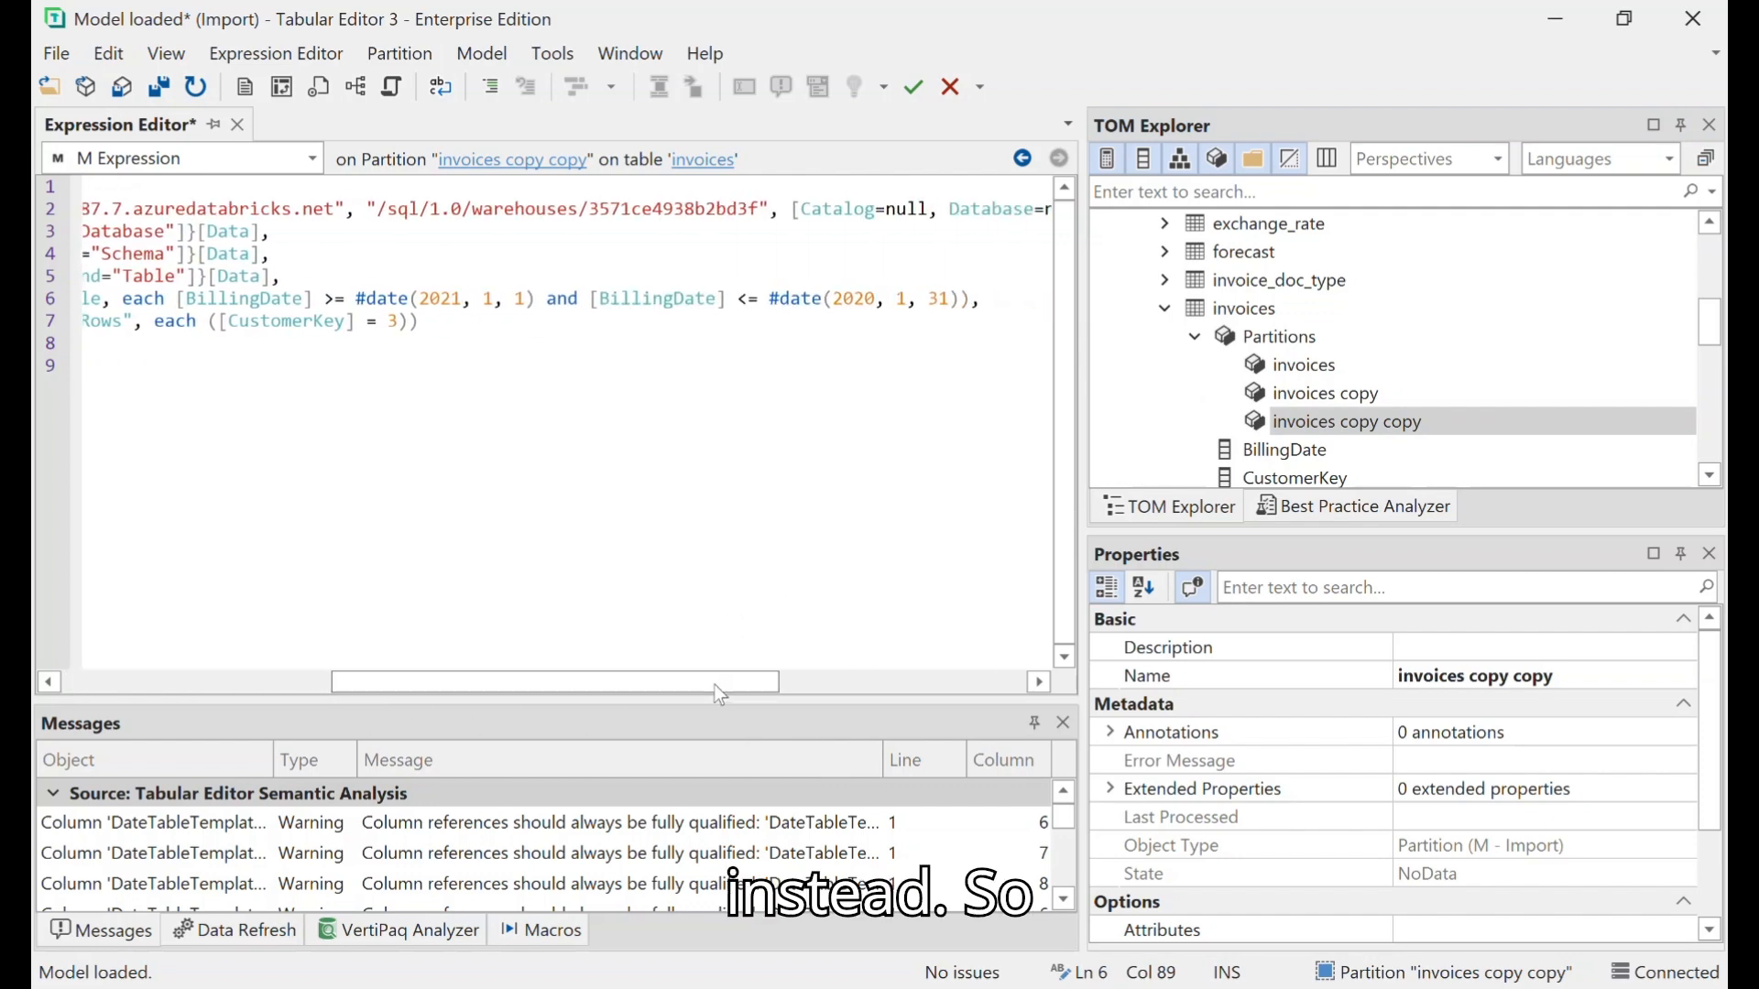
{"action": "left_click", "coordinate": [889, 303]}
{"action": "key", "text": "BackSpace"}
{"action": "type", "text": "1"}
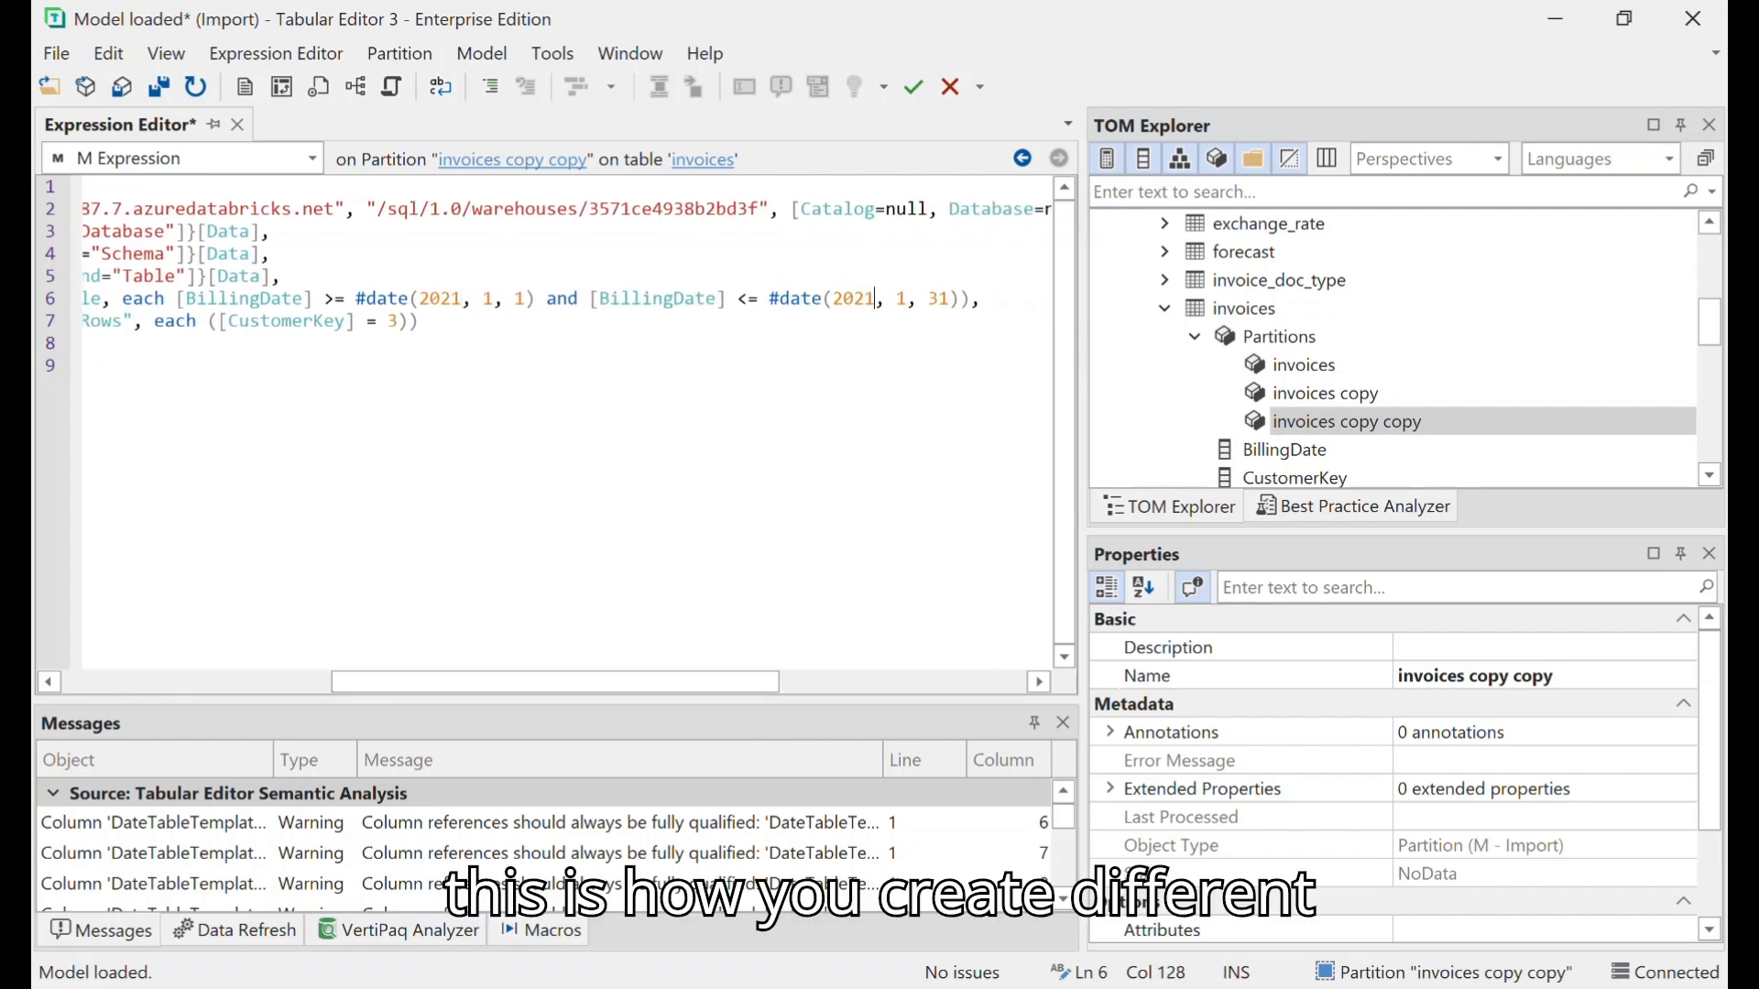